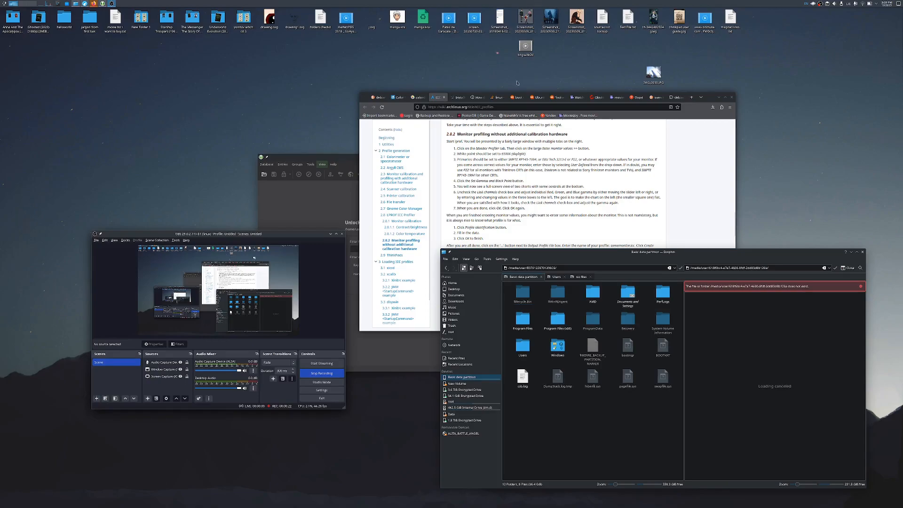
- Move the browser window lower on the desktop and open a terminal window placed over it
{"action": "left_click_drag", "start_coordinate": [434, 100], "coordinate": [420, 220]}
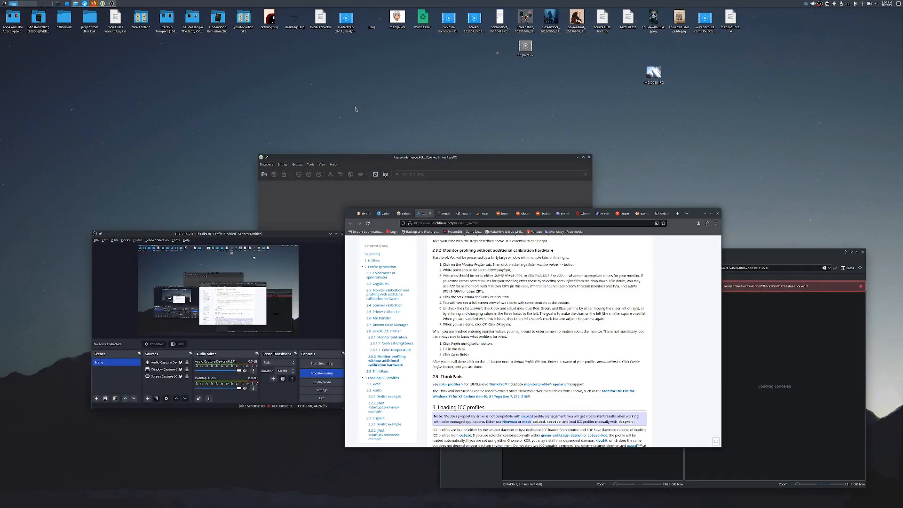
{"action": "key", "text": "ctrl+alt+t"}
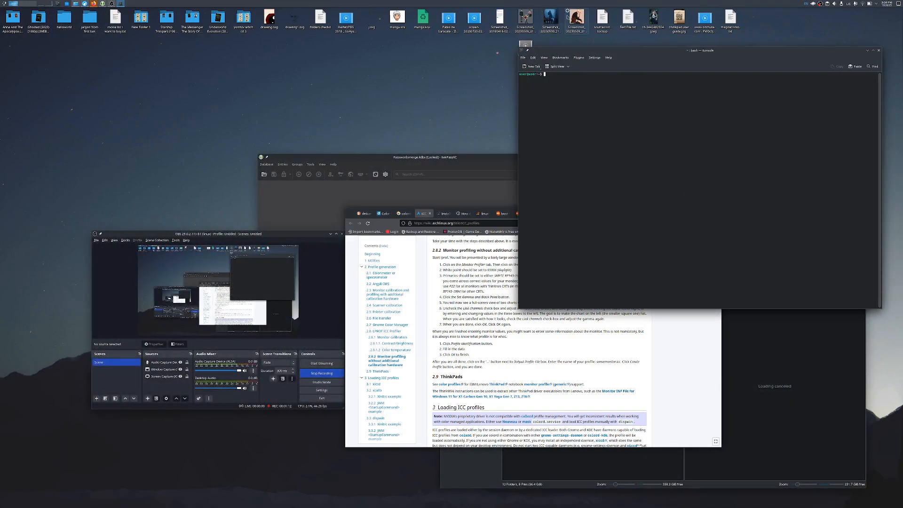
{"action": "left_click_drag", "start_coordinate": [574, 50], "coordinate": [465, 189]}
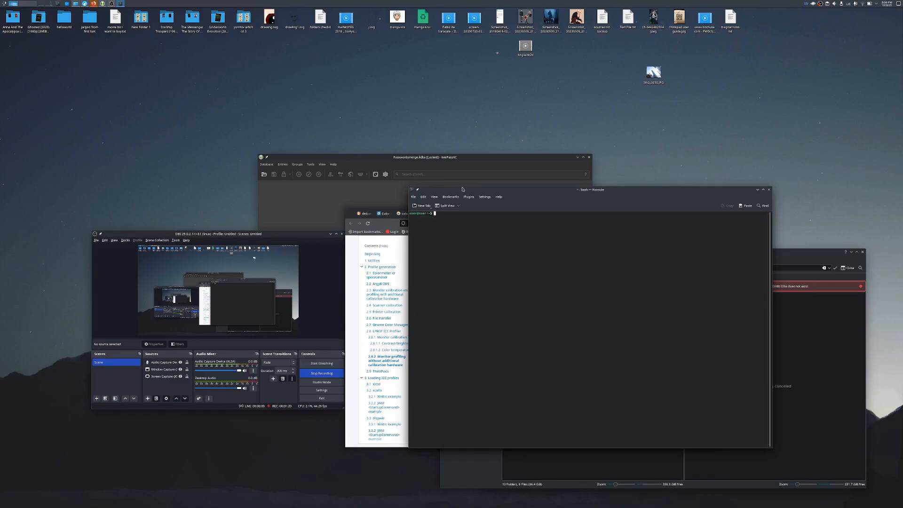
- Enlarge the terminal text by four zoom levels and enter the start of the command, "sudo apt install"
{"action": "type", "text": "sudo apt"}
{"action": "key", "text": "ctrl+plus"}
{"action": "key", "text": "ctrl+plus"}
{"action": "key", "text": "ctrl+plus"}
{"action": "key", "text": "ctrl+plus"}
{"action": "type", "text": "insatll"}
{"action": "key", "text": "BackSpace"}
{"action": "key", "text": "BackSpace"}
{"action": "key", "text": "BackSpace"}
{"action": "key", "text": "BackSpace"}
{"action": "key", "text": "BackSpace"}
{"action": "type", "text": "tall"}
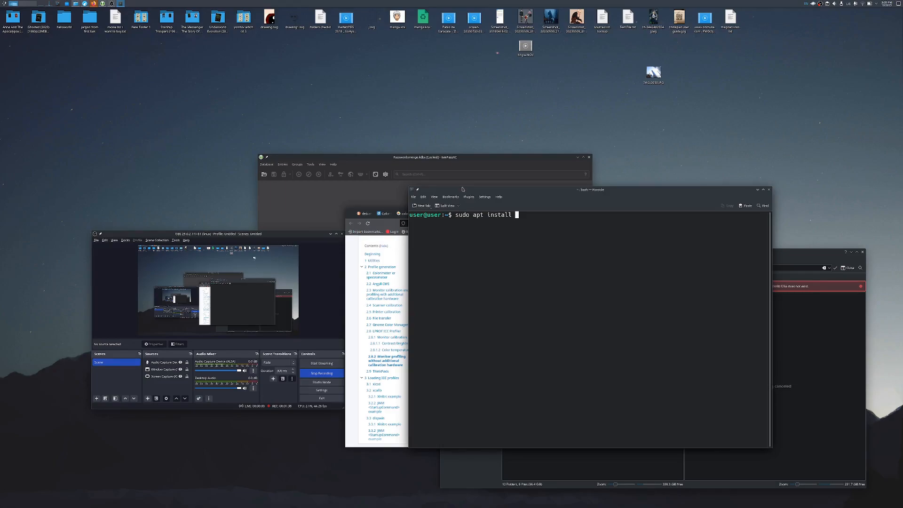
- Complete the command as "sudo apt install colord-kde", run it and enter the sudo password
{"action": "type", "text": " colord-ke"}
{"action": "key", "text": "BackSpace"}
{"action": "type", "text": "de"}
{"action": "key", "text": "BackSpace"}
{"action": "key", "text": "BackSpace"}
{"action": "key", "text": "BackSpace"}
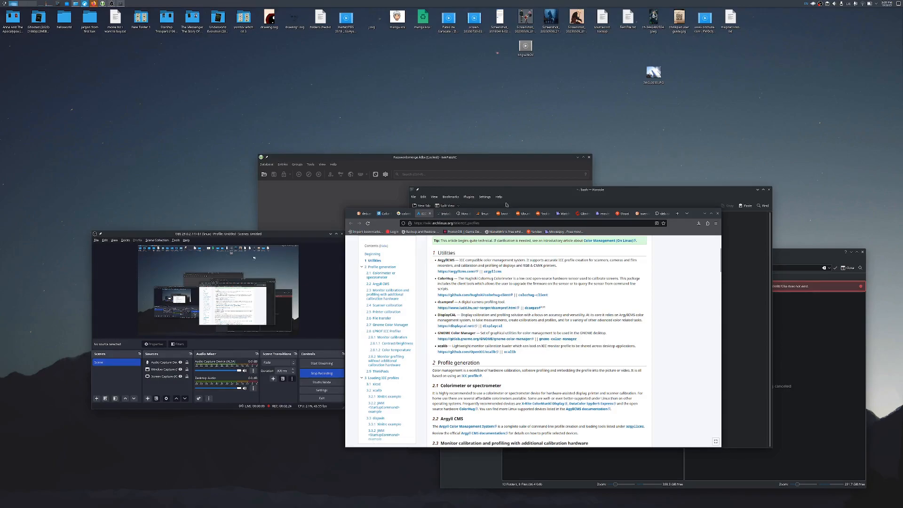
{"action": "left_click", "coordinate": [487, 190]}
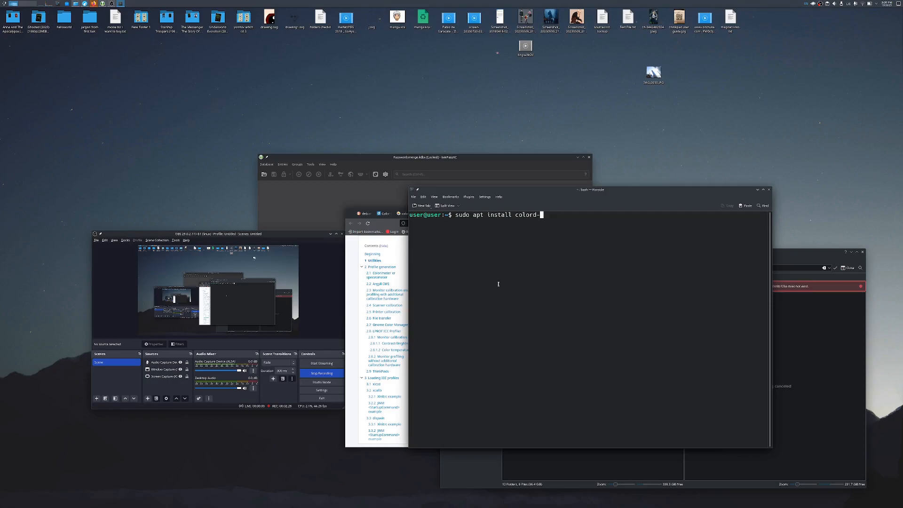
{"action": "type", "text": "kde"}
{"action": "key", "text": "Return"}
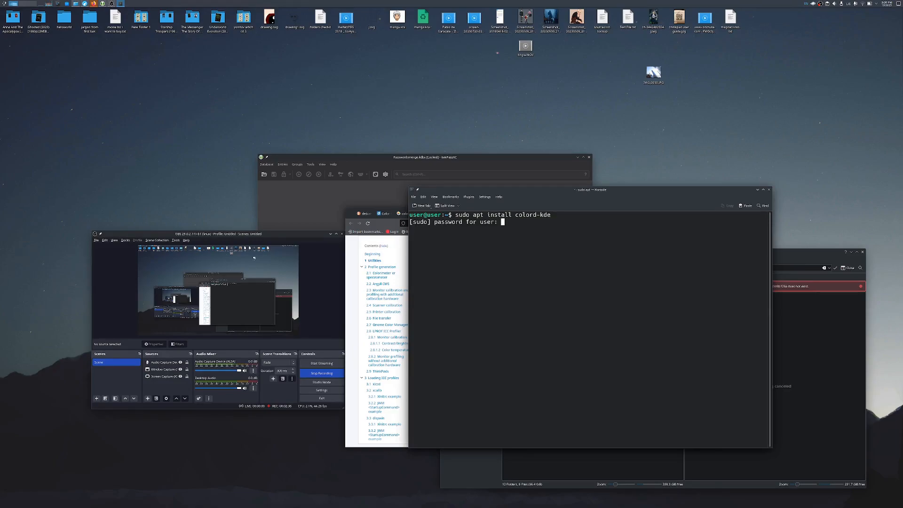
{"action": "key", "text": "Return"}
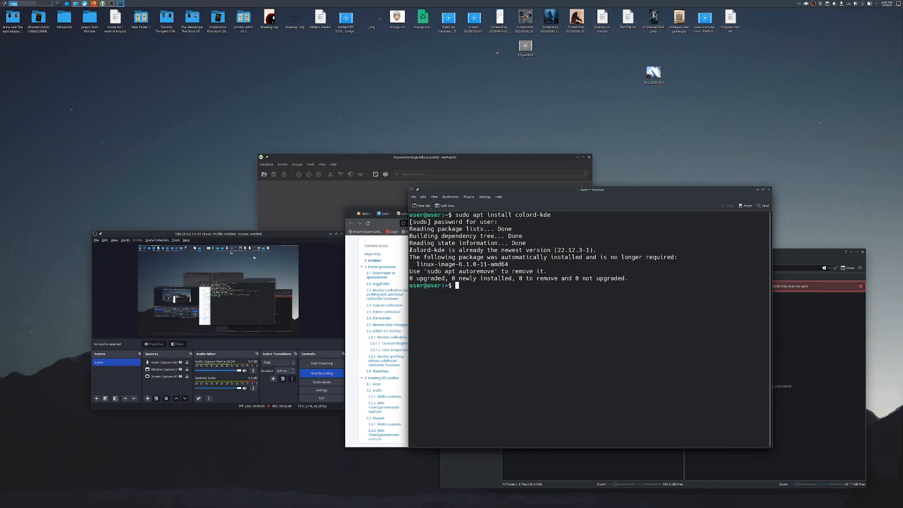
{"action": "left_click_drag", "start_coordinate": [409, 250], "coordinate": [447, 250]}
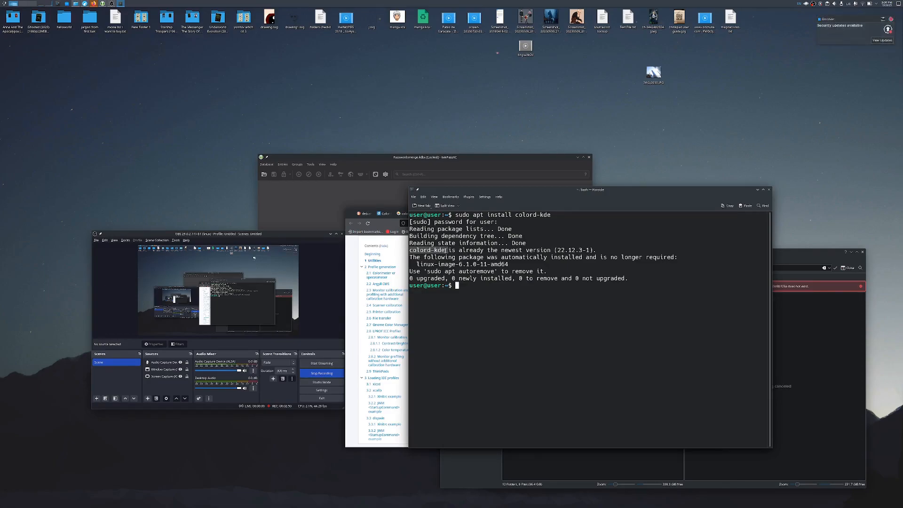
{"action": "left_click", "coordinate": [443, 253]}
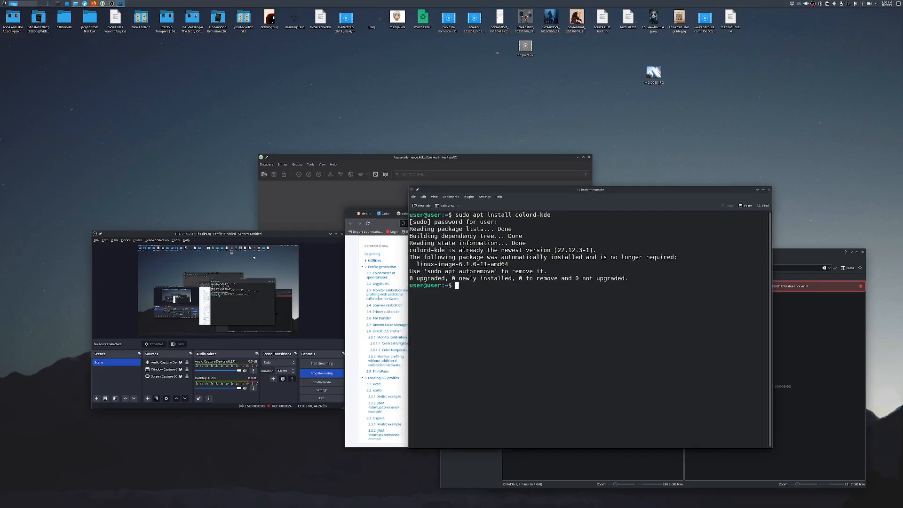
- Search the application launcher for "gnome", open Color Profile Viewer and place its window over the lower part of the terminal
{"action": "key", "text": "super"}
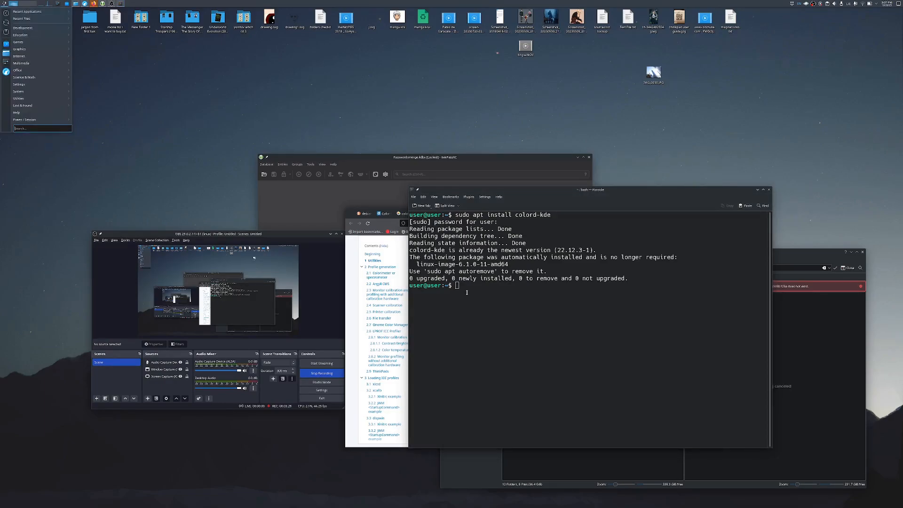
{"action": "type", "text": "gnomme"}
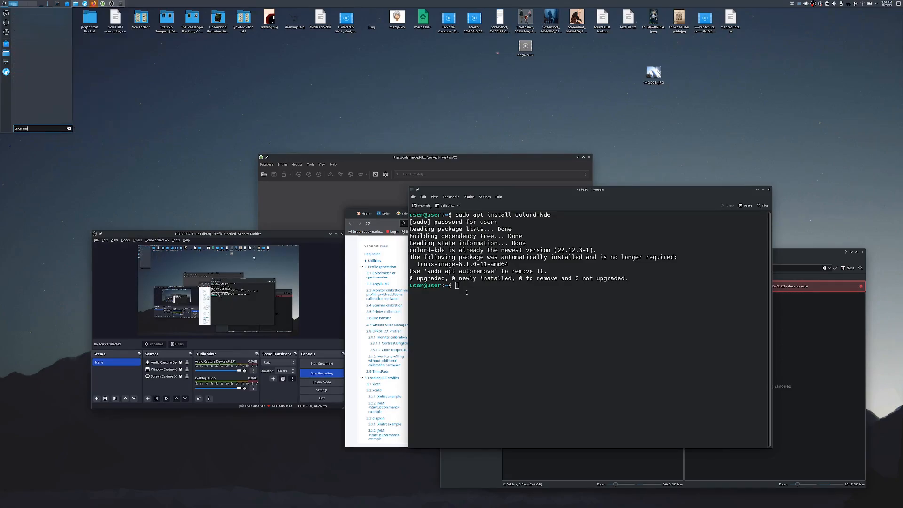
{"action": "key", "text": "BackSpace"}
{"action": "key", "text": "BackSpace"}
{"action": "key", "text": "BackSpace"}
{"action": "key", "text": "BackSpace"}
{"action": "type", "text": "ome"}
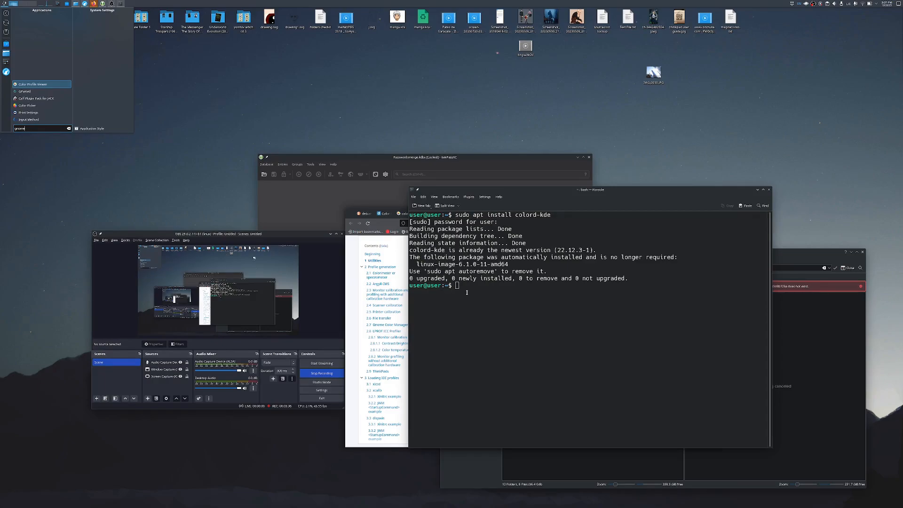
{"action": "key", "text": "Return"}
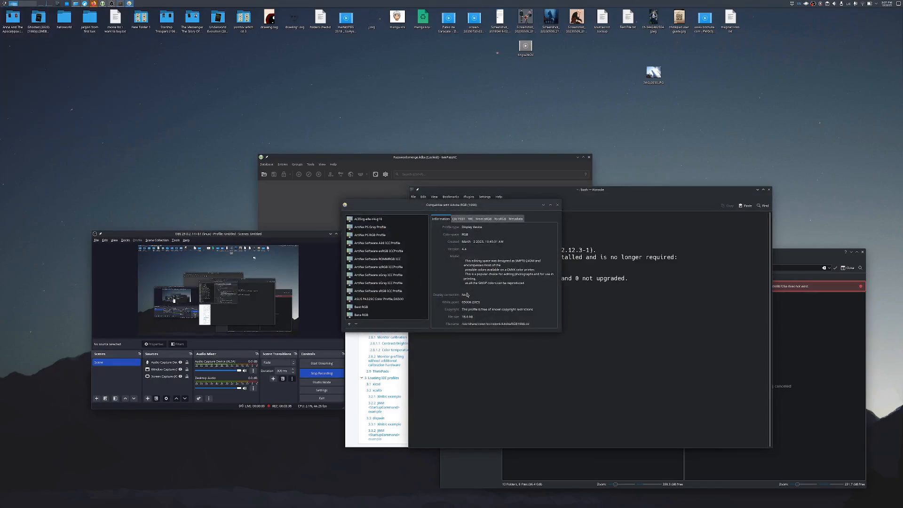
{"action": "left_click_drag", "start_coordinate": [408, 206], "coordinate": [469, 328]}
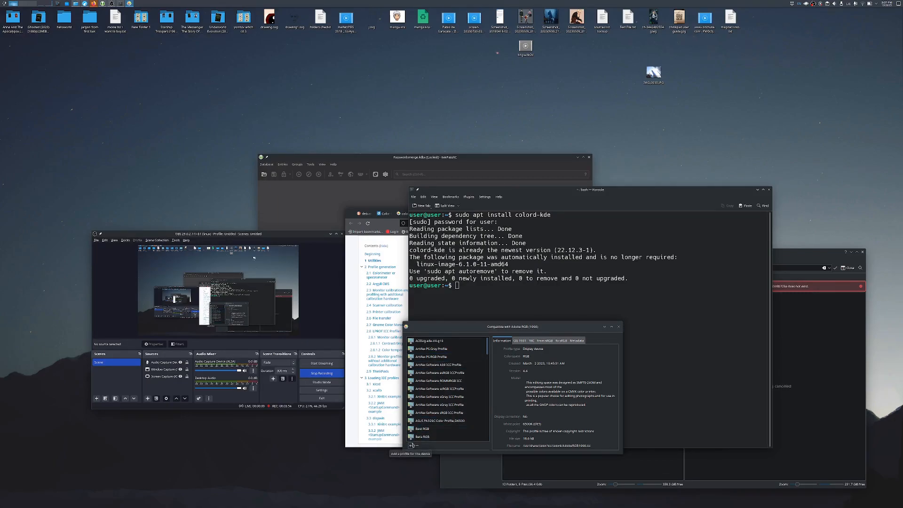
- Examine the Artifex Software A98 ICC Profile through its CIE 1931, TRC, From sRGB, To sRGB and Metadata views
{"action": "left_click", "coordinate": [420, 366]}
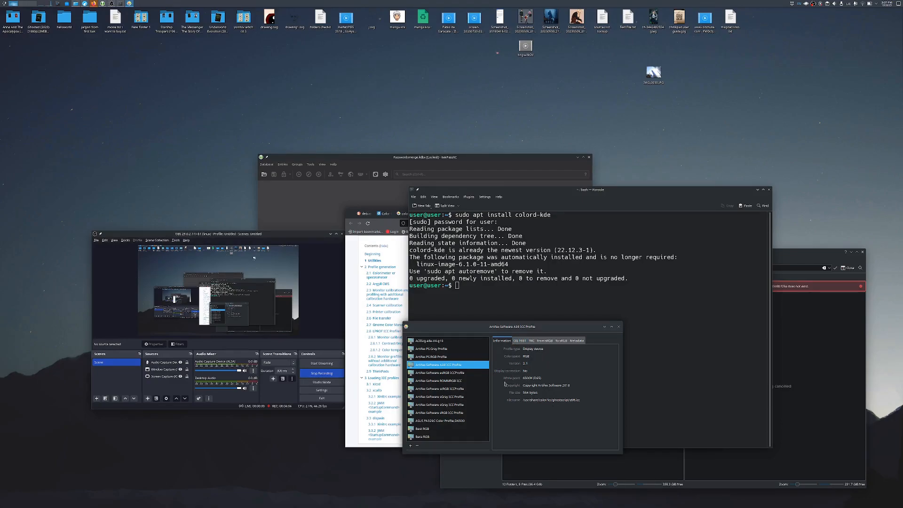
{"action": "left_click", "coordinate": [518, 342]}
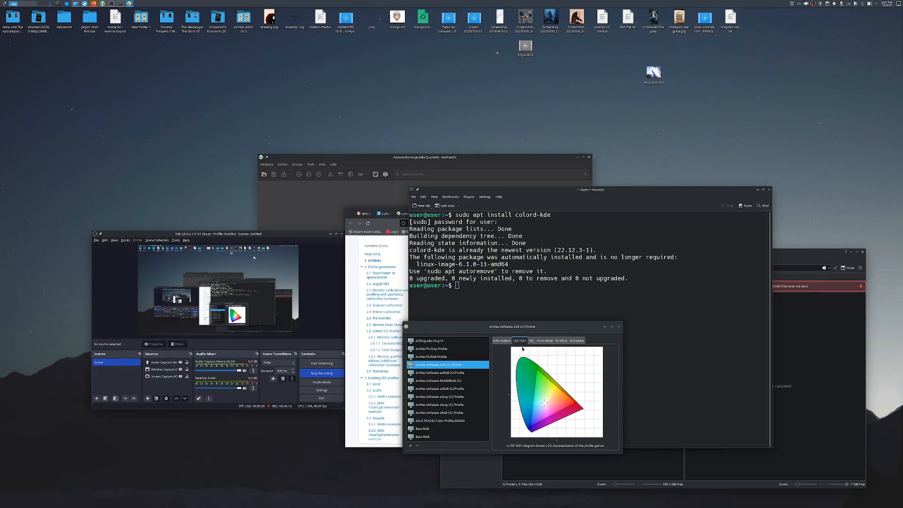
{"action": "left_click", "coordinate": [531, 341]}
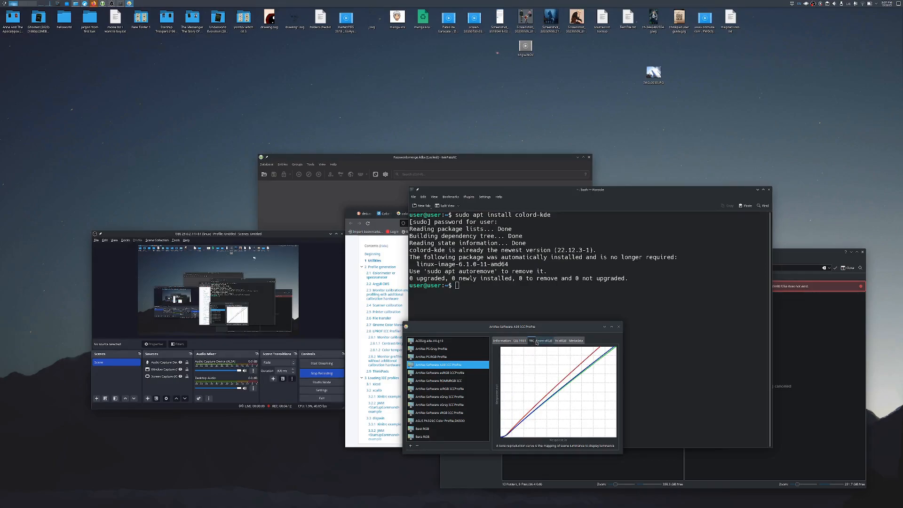
{"action": "left_click", "coordinate": [549, 340]}
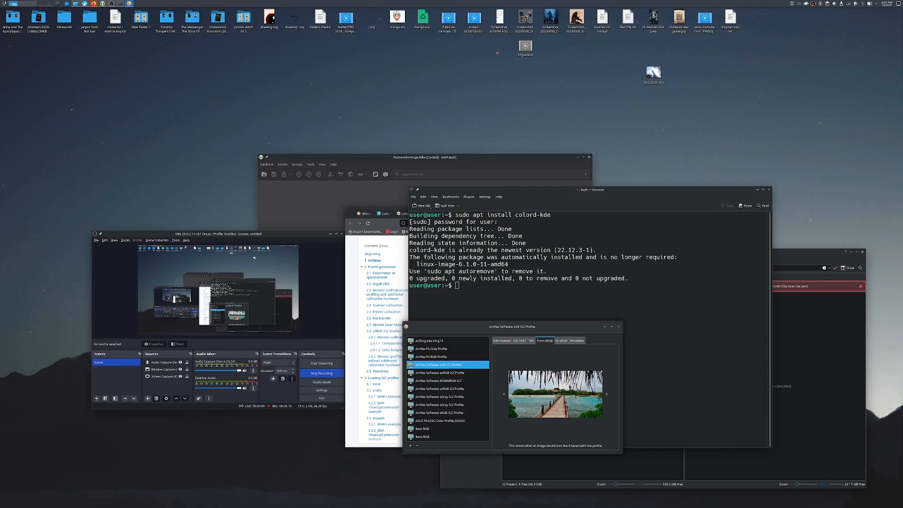
{"action": "left_click", "coordinate": [558, 341]}
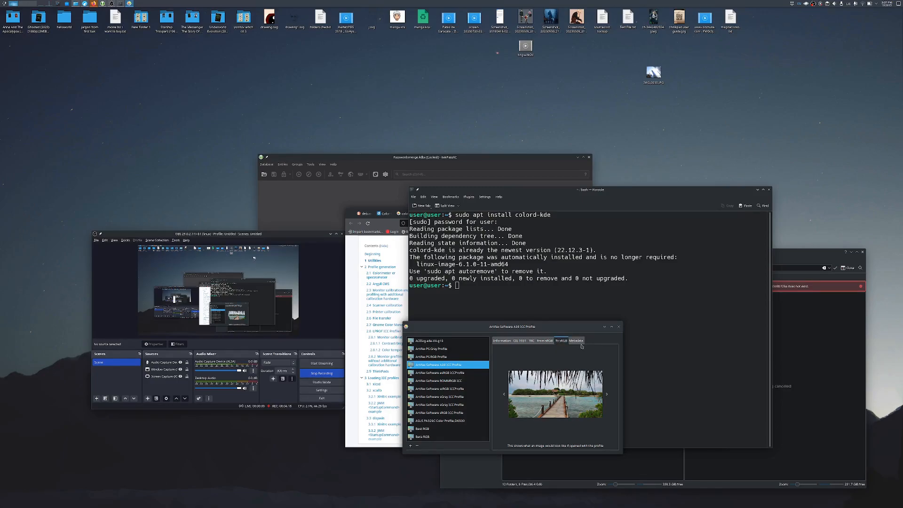
{"action": "left_click", "coordinate": [577, 341]}
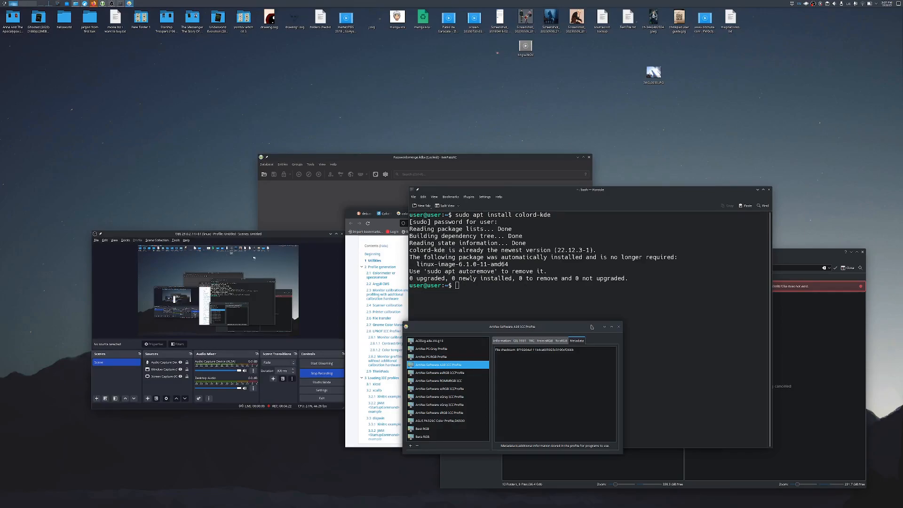
- Switch to System Settings, open the Color Corrections page and move the window over the terminal
{"action": "key", "text": "super"}
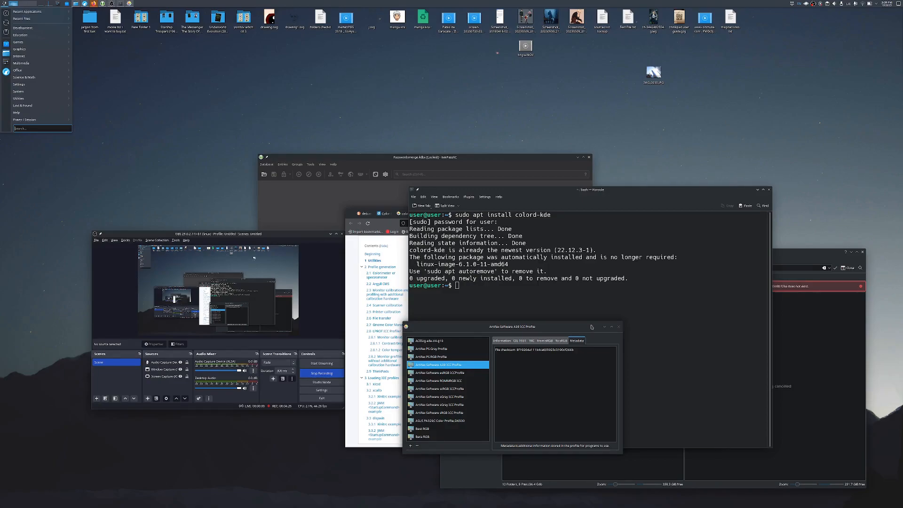
{"action": "type", "text": "se"}
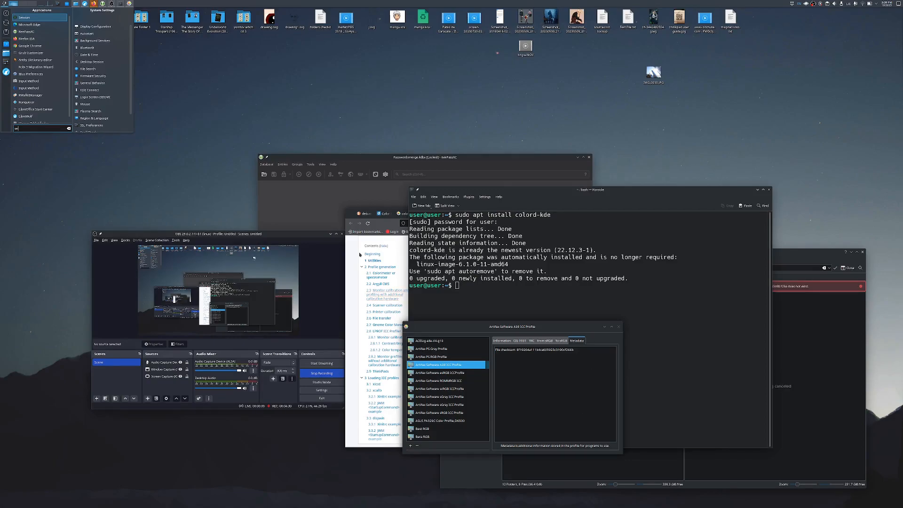
{"action": "left_click", "coordinate": [57, 3]}
{"action": "left_click_drag", "start_coordinate": [310, 133], "coordinate": [244, 237]}
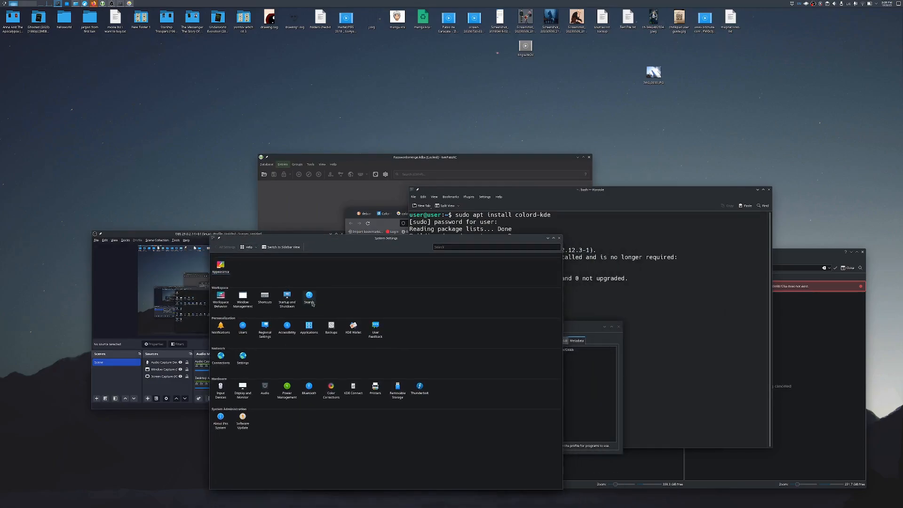
{"action": "left_click", "coordinate": [332, 388]}
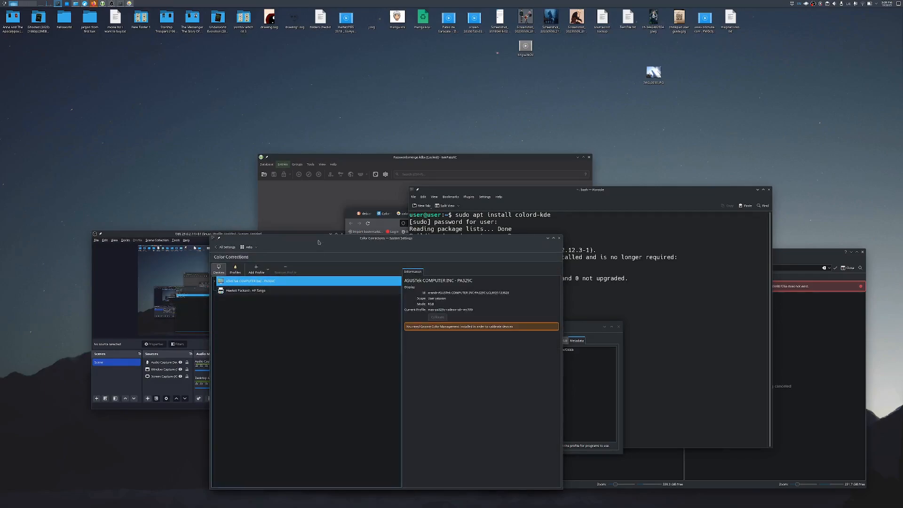
{"action": "left_click_drag", "start_coordinate": [319, 241], "coordinate": [488, 200]}
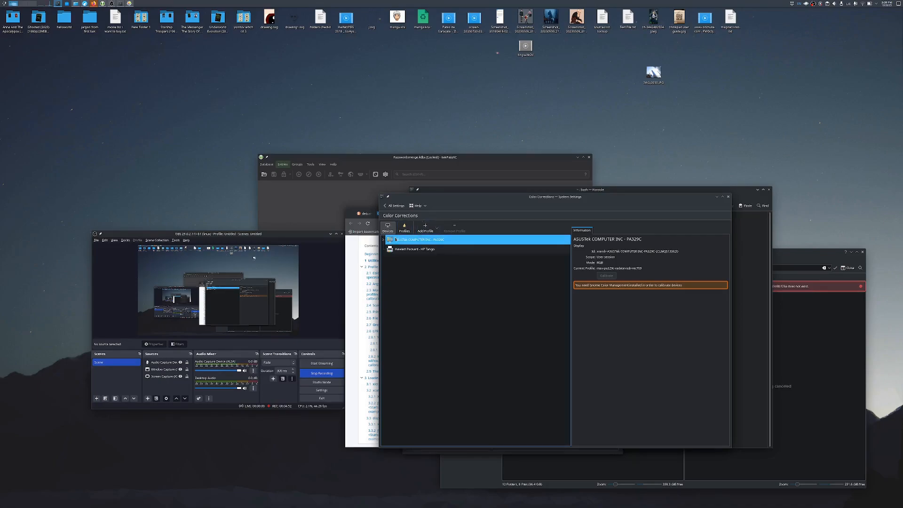
- Expand the ASUSTek PA329C display's profile list, look at the options for adding a profile, and close System Settings
{"action": "left_click", "coordinate": [382, 241]}
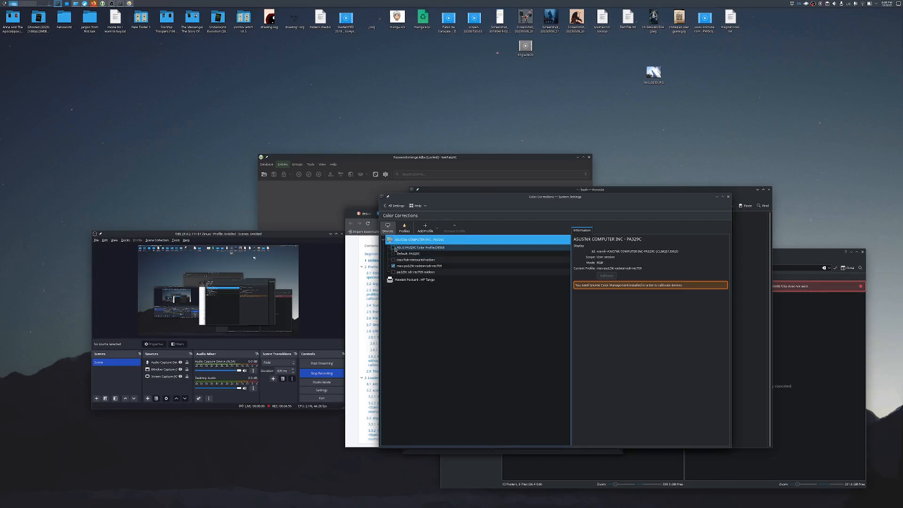
{"action": "left_click", "coordinate": [427, 227]}
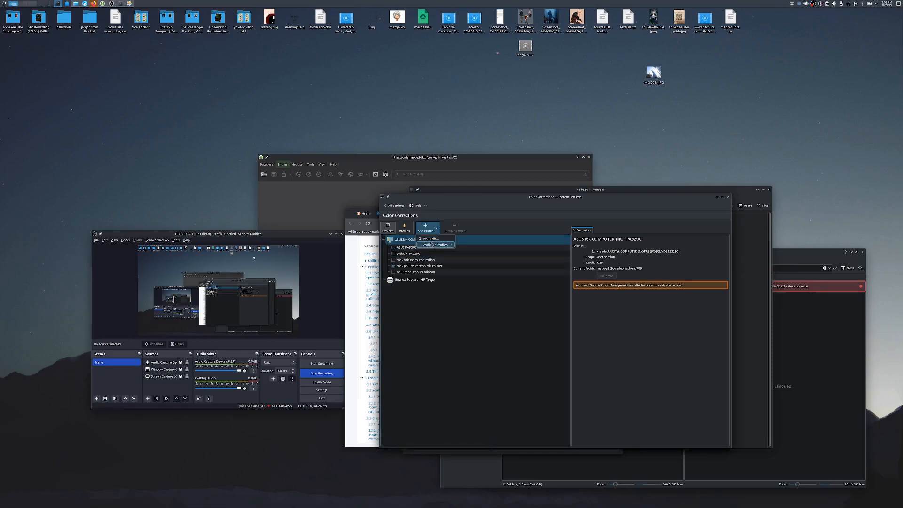
{"action": "mouse_move", "coordinate": [435, 245]}
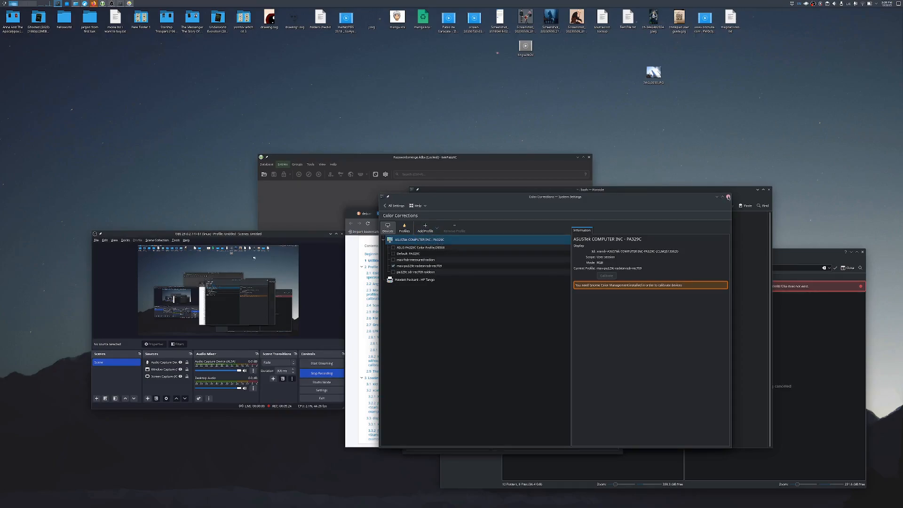
{"action": "left_click", "coordinate": [728, 197]}
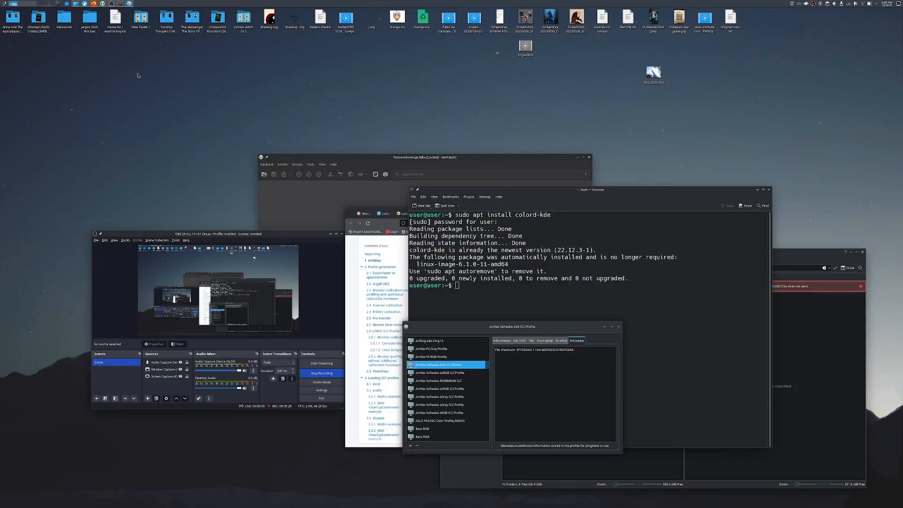
- Switch to the LibreWolf browser and search the web for "asus pa329c" in a new tab
{"action": "mouse_move", "coordinate": [80, 4]}
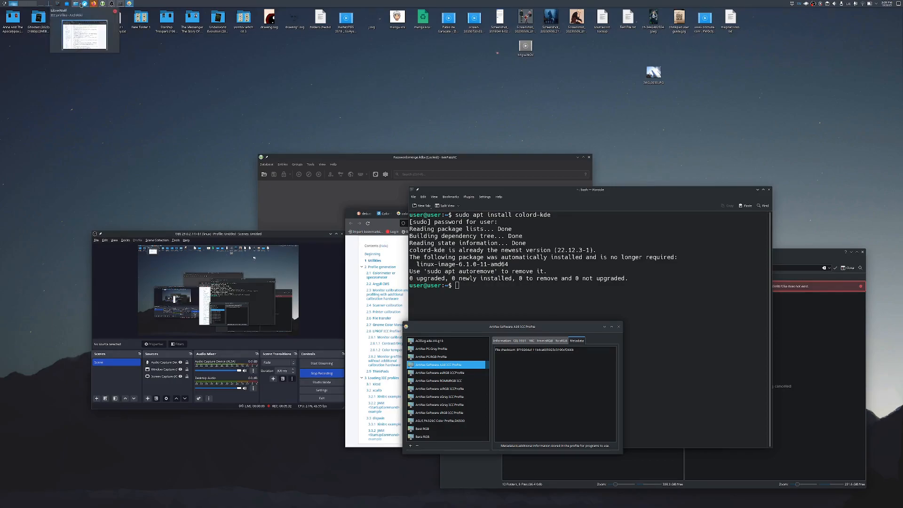
{"action": "left_click", "coordinate": [85, 4]}
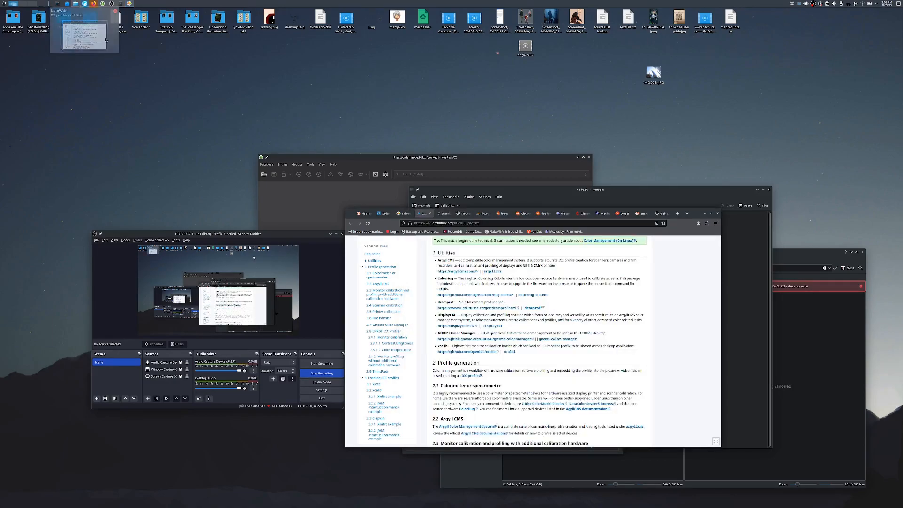
{"action": "left_click", "coordinate": [677, 214]}
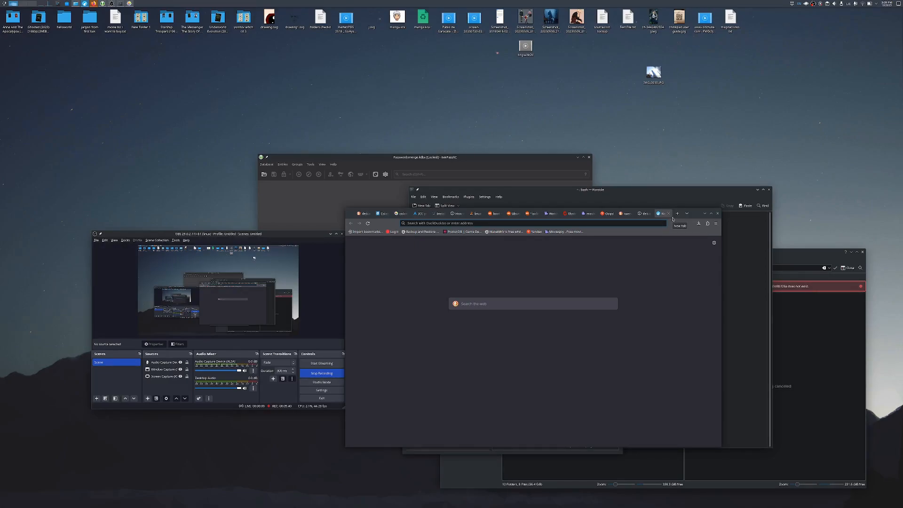
{"action": "type", "text": "a"}
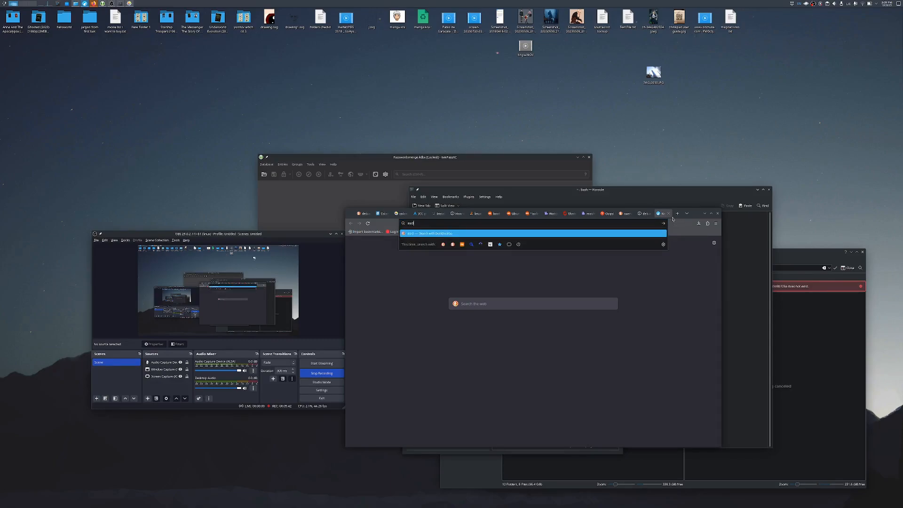
{"action": "type", "text": "sus pa329c"}
{"action": "key", "text": "Return"}
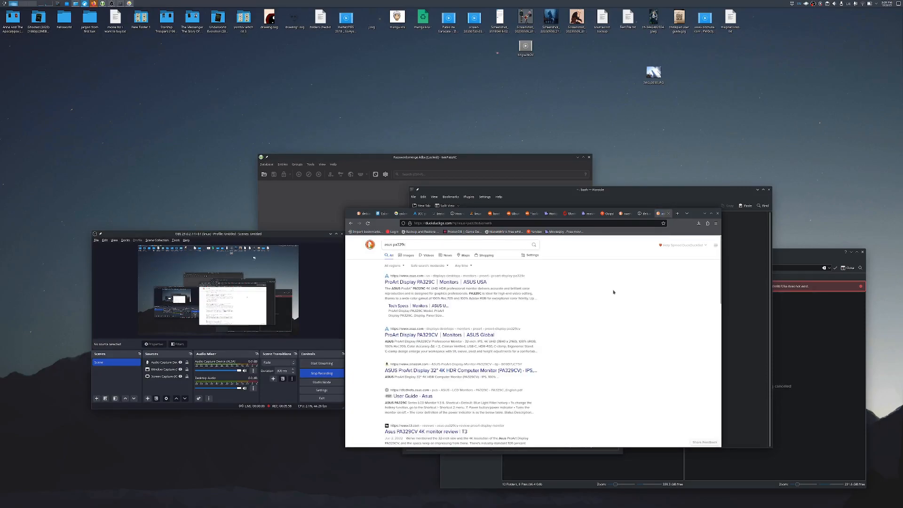
- Open the ASUS product page for the ProArt Display PA329C and go to its support page's Driver & Tools section
{"action": "left_click", "coordinate": [427, 285]}
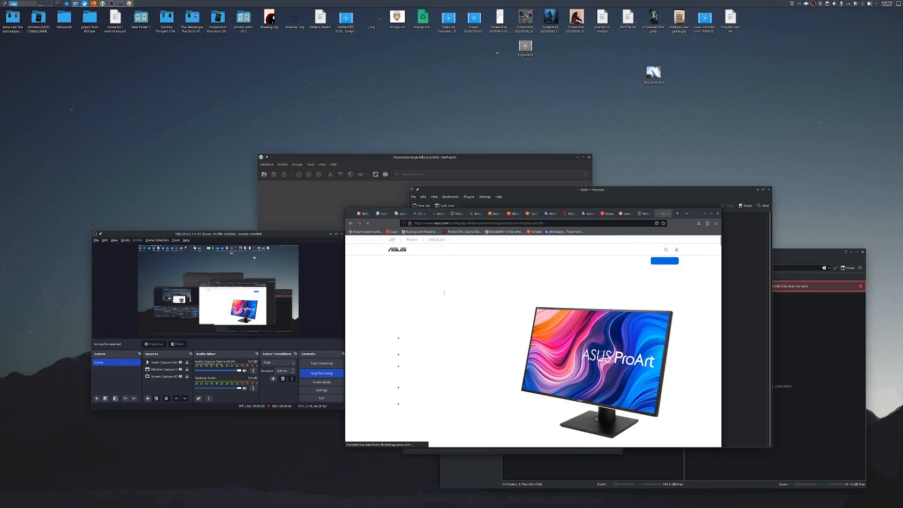
{"action": "left_click", "coordinate": [548, 359]}
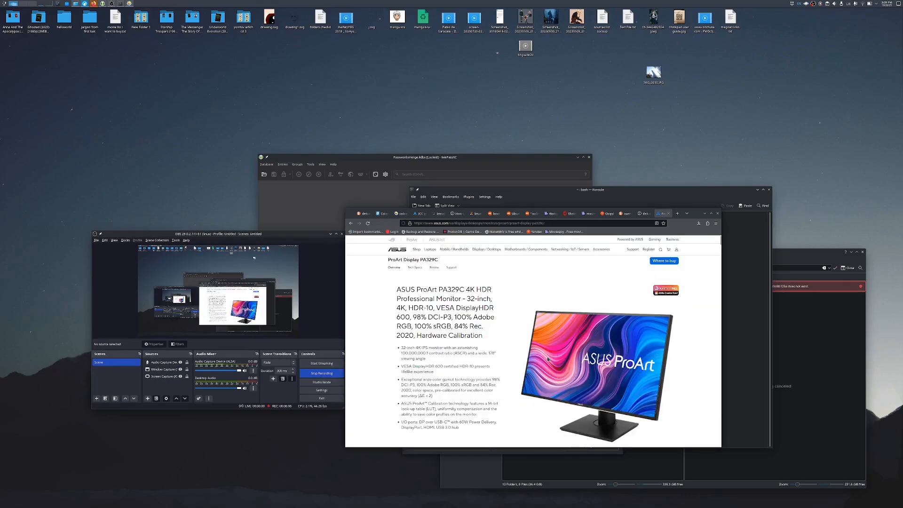
{"action": "left_click", "coordinate": [449, 269]}
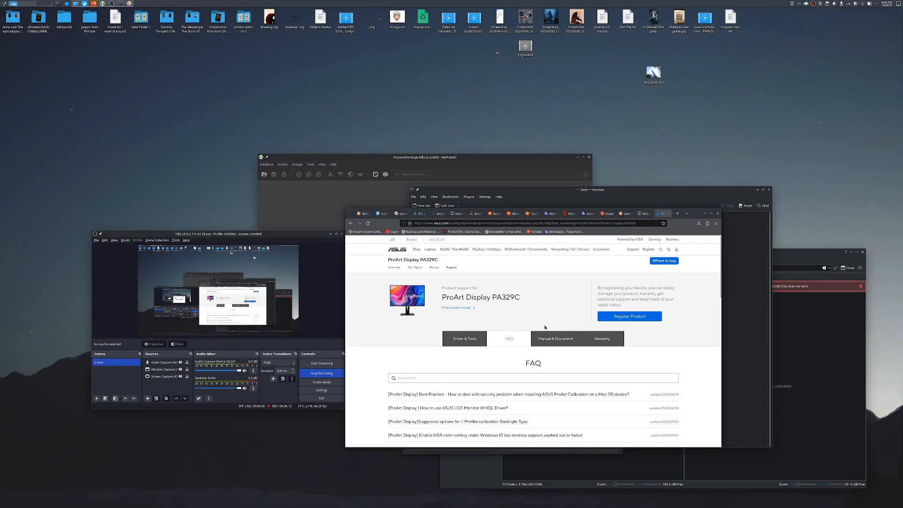
{"action": "left_click", "coordinate": [476, 336]}
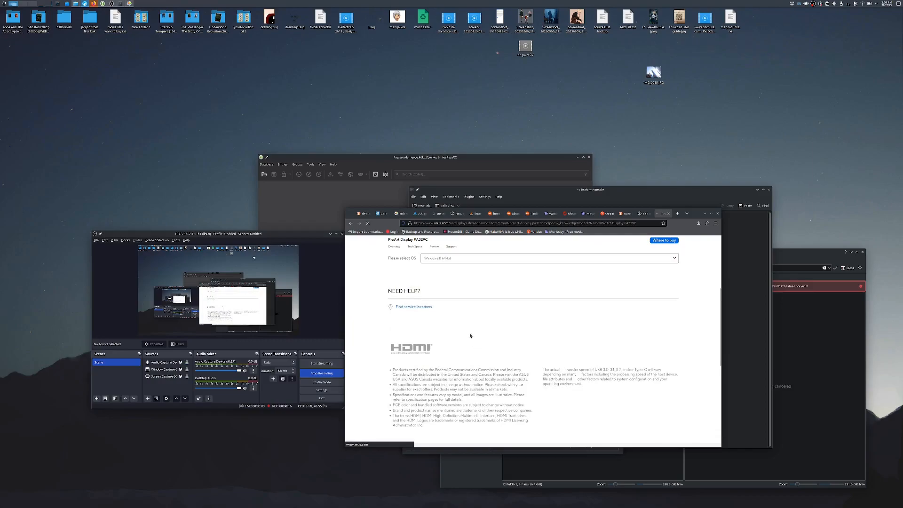
{"action": "left_click", "coordinate": [457, 325]}
{"action": "left_click", "coordinate": [457, 330]}
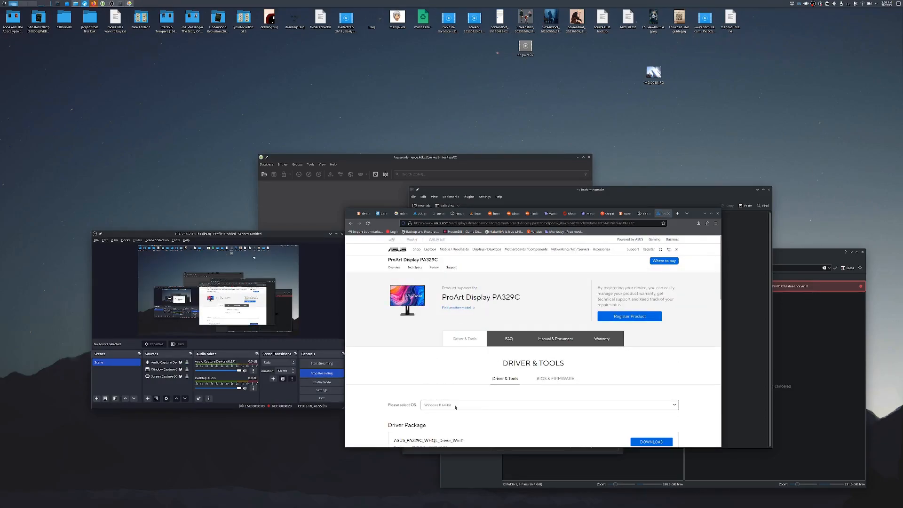
- Choose Windows 10 64-bit as the operating system and download the PA329C WHQL Driver & ICC Profile package to the Downloads folder
{"action": "left_click", "coordinate": [455, 405]}
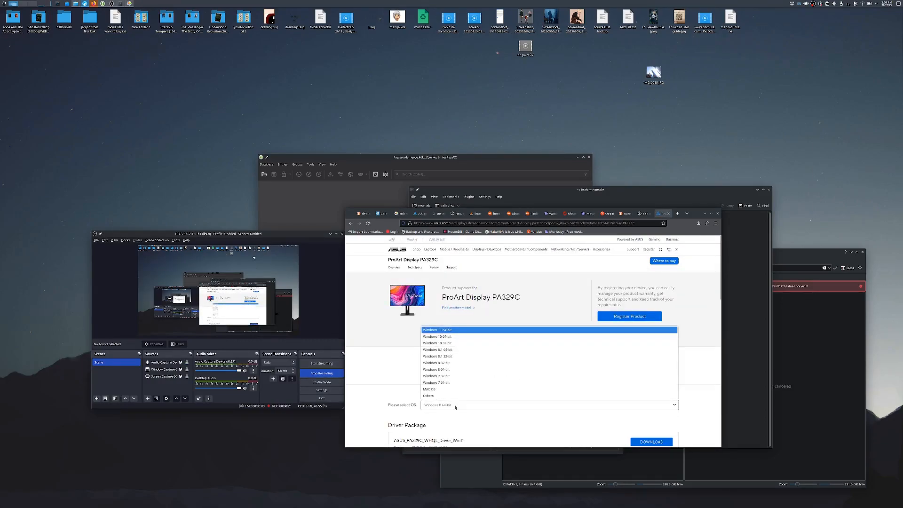
{"action": "left_click", "coordinate": [447, 337]}
{"action": "scroll", "coordinate": [413, 395], "scroll_direction": "down", "scroll_amount": 2}
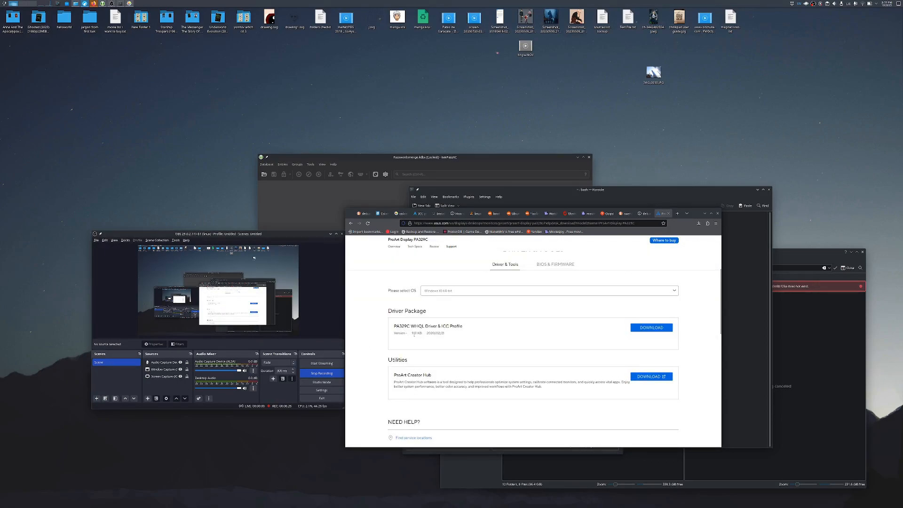
{"action": "left_click", "coordinate": [651, 328]}
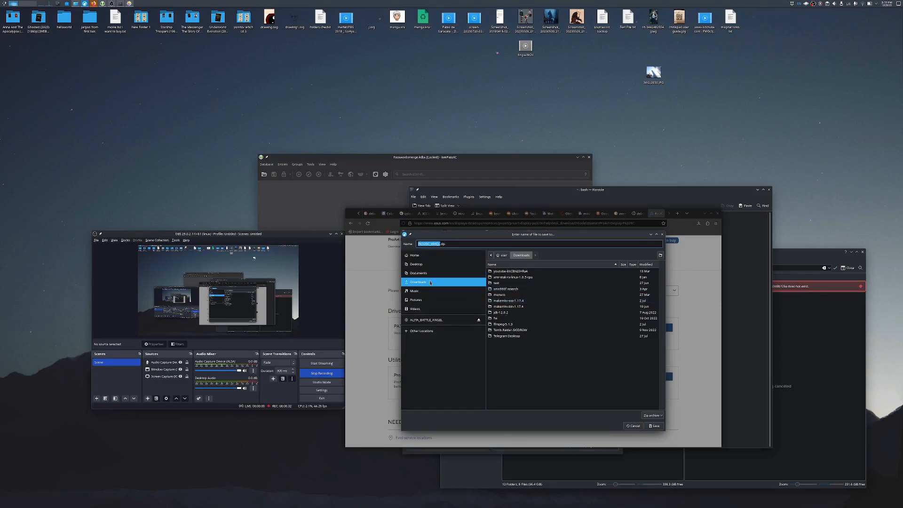
{"action": "left_click", "coordinate": [656, 427]}
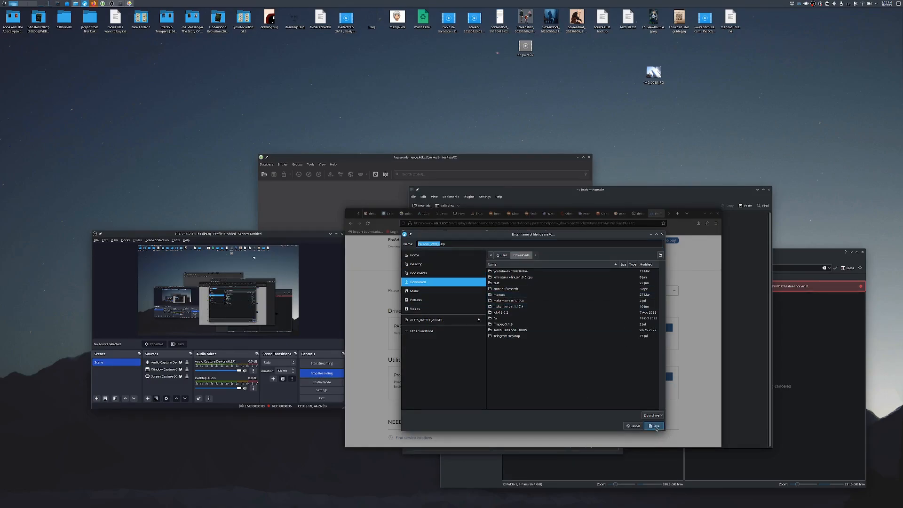
- Switch to the Dolphin file manager, find PA329C_WHQL.zip in the Downloads folder and open the archive
{"action": "left_click", "coordinate": [832, 342]}
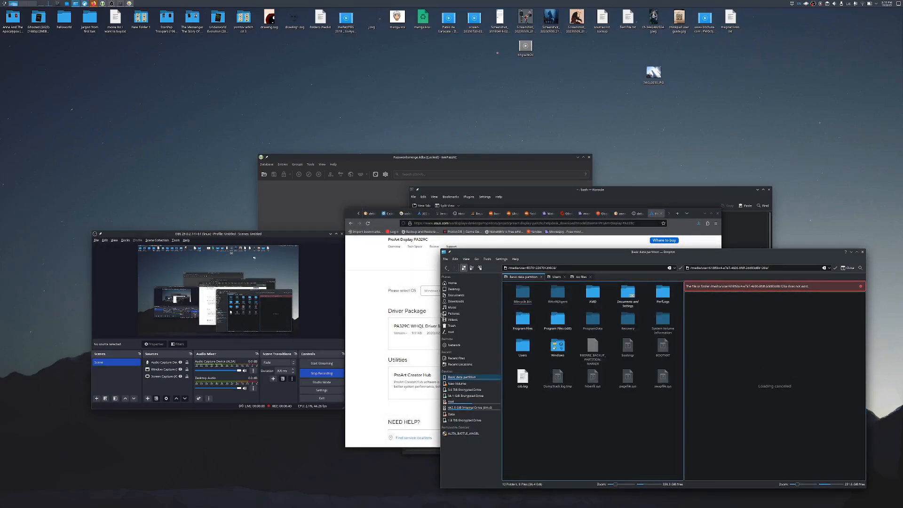
{"action": "left_click", "coordinate": [447, 301]}
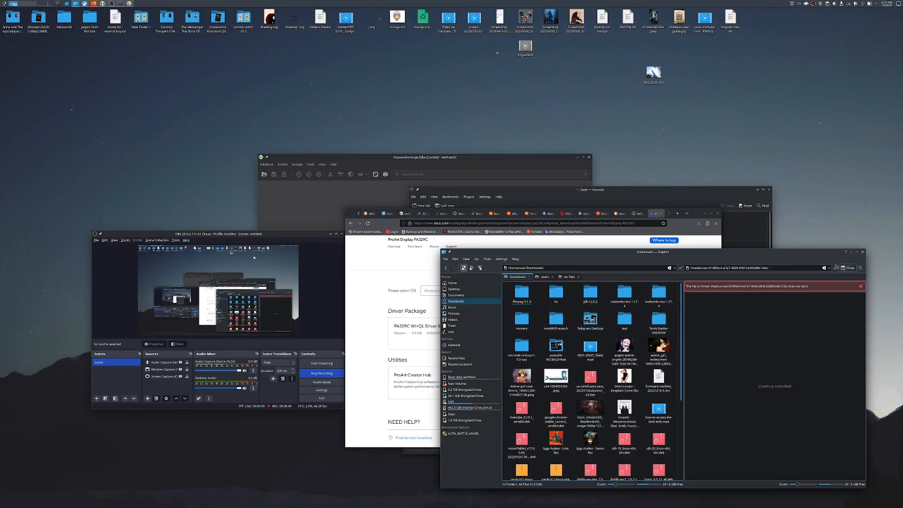
{"action": "key", "text": "a"}
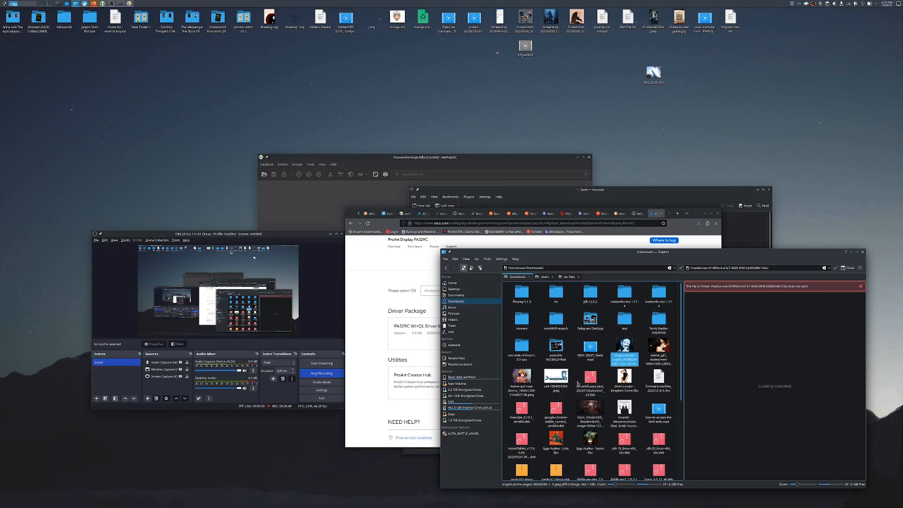
{"action": "left_click", "coordinate": [698, 223]}
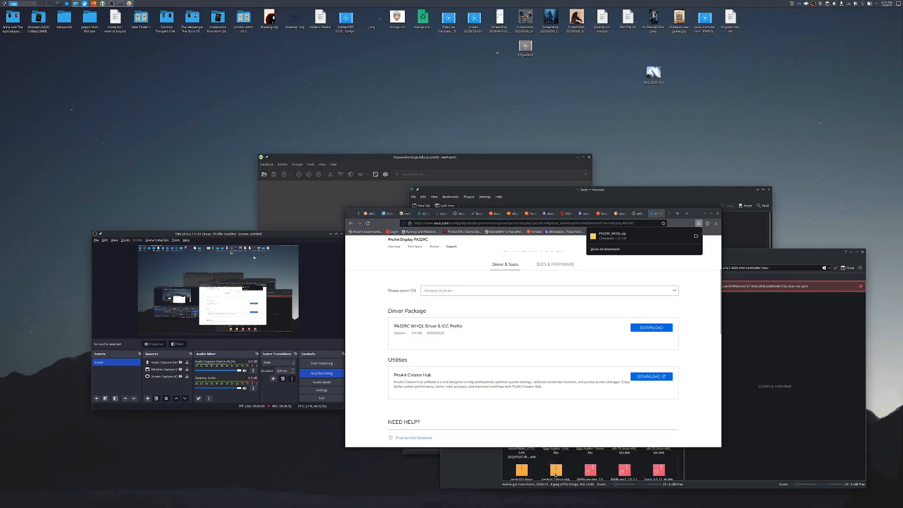
{"action": "left_click", "coordinate": [539, 469]}
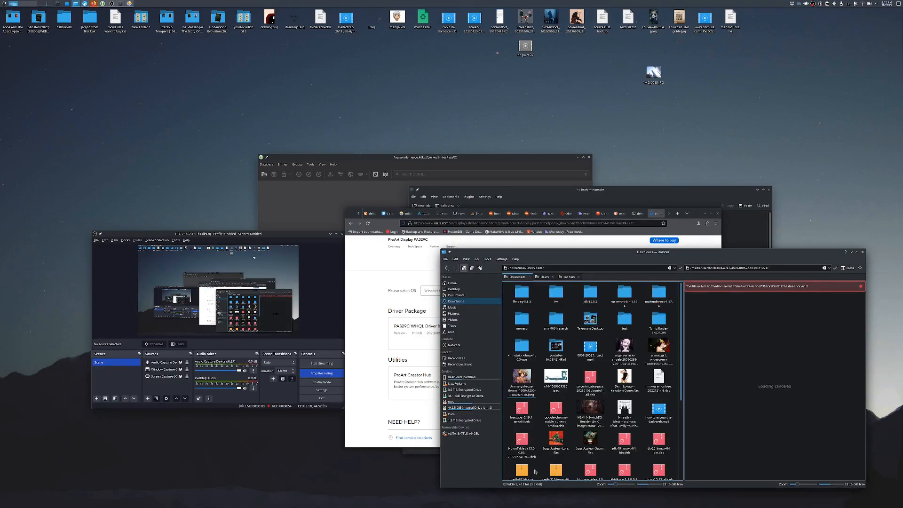
{"action": "key", "text": "Return"}
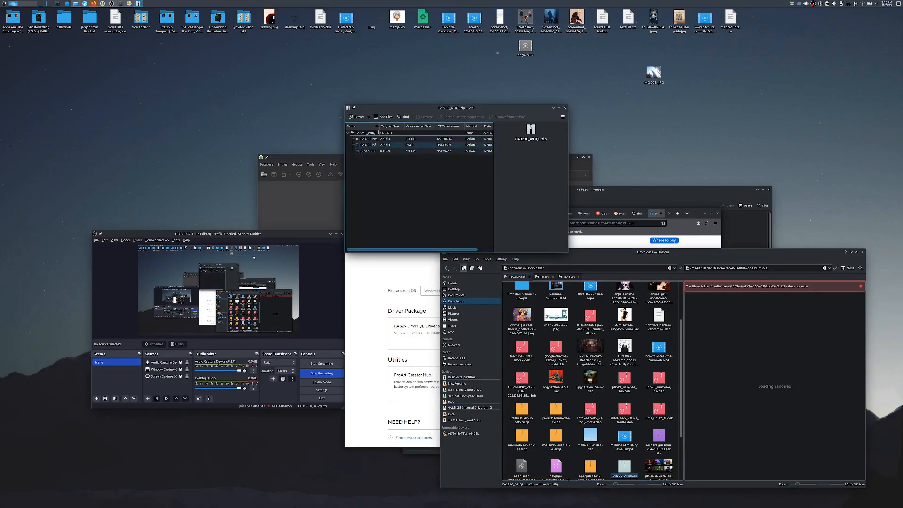
- Try to import the PA329C.icm color profile from the archive and dismiss the ICC Profile Importer
{"action": "left_click_drag", "start_coordinate": [377, 108], "coordinate": [360, 297]}
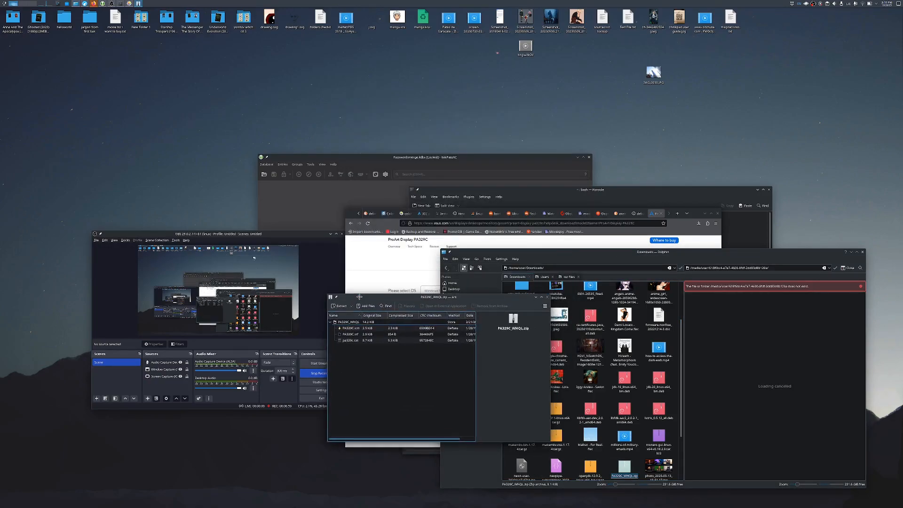
{"action": "double_click", "coordinate": [348, 329]}
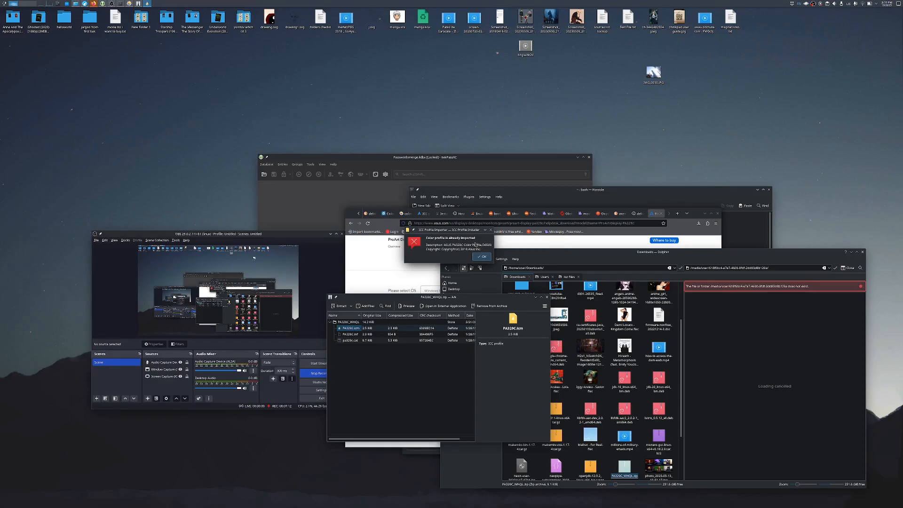
{"action": "left_click", "coordinate": [482, 254]}
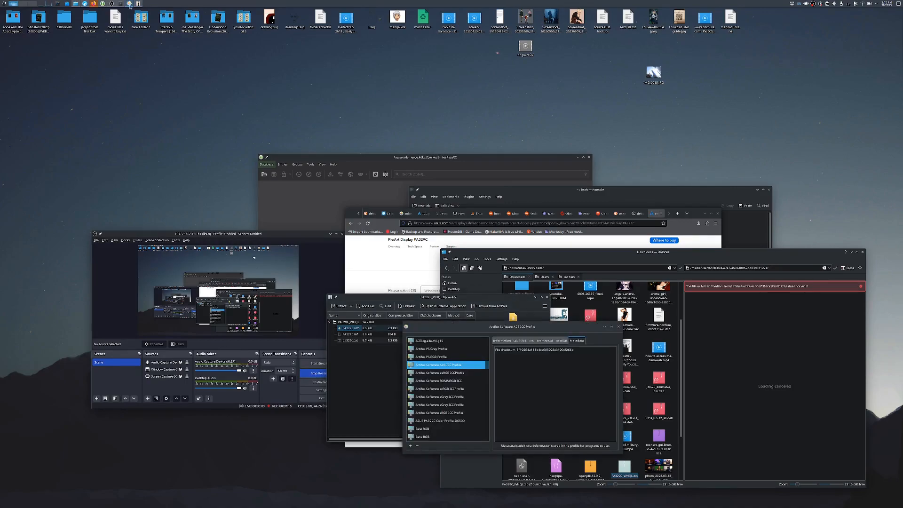
- Switch to the ICC profile viewer, reposition its window and look through the list of installed color profiles
{"action": "left_click_drag", "start_coordinate": [470, 326], "coordinate": [413, 295]}
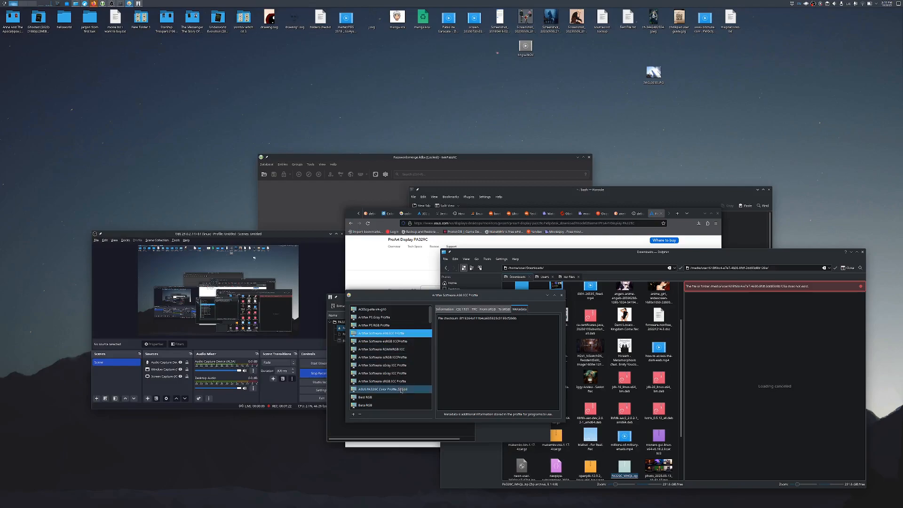
{"action": "scroll", "coordinate": [399, 361], "scroll_direction": "down", "scroll_amount": 5}
{"action": "scroll", "coordinate": [399, 361], "scroll_direction": "up", "scroll_amount": 5}
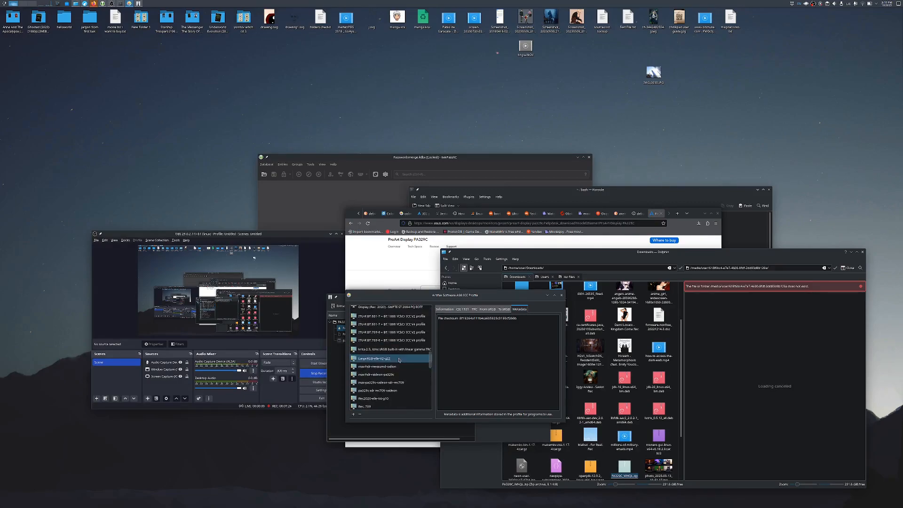
{"action": "scroll", "coordinate": [399, 360], "scroll_direction": "up", "scroll_amount": 5}
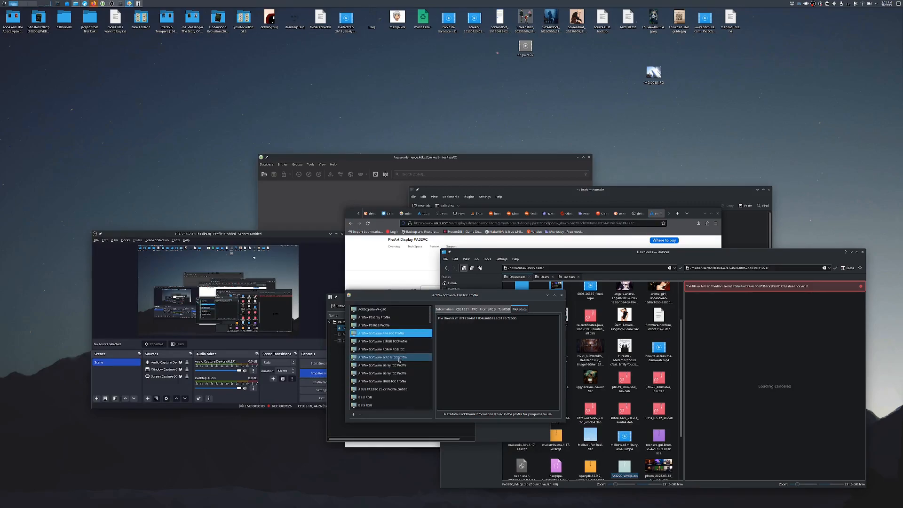
{"action": "left_click_drag", "start_coordinate": [369, 296], "coordinate": [439, 325]}
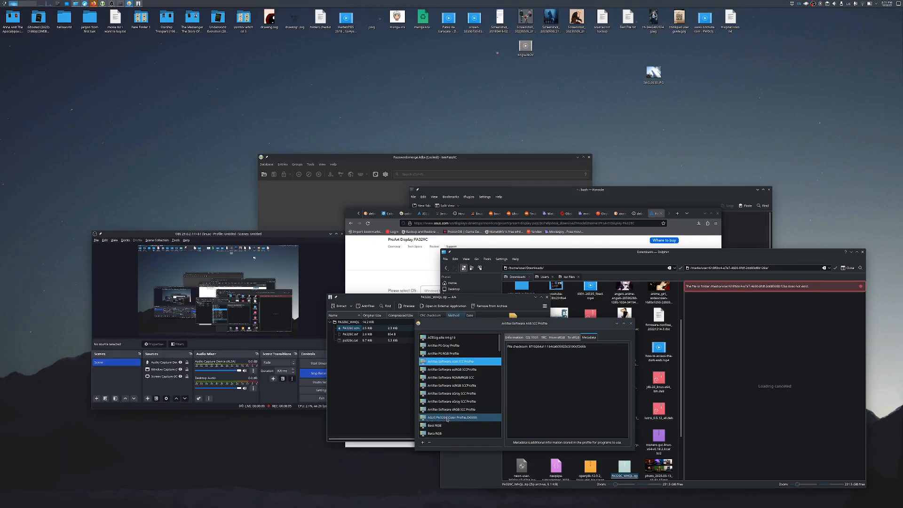
- Examine the ASUS PA329C Color Profile, D6500 through its Information, CIE 1931, TRC, From sRGB, To sRGB and Metadata views
{"action": "left_click", "coordinate": [472, 420]}
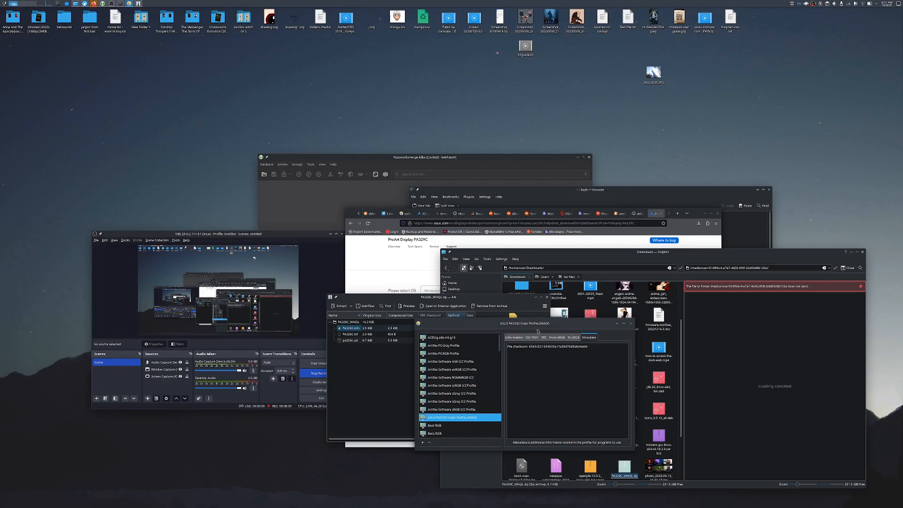
{"action": "left_click", "coordinate": [507, 338]}
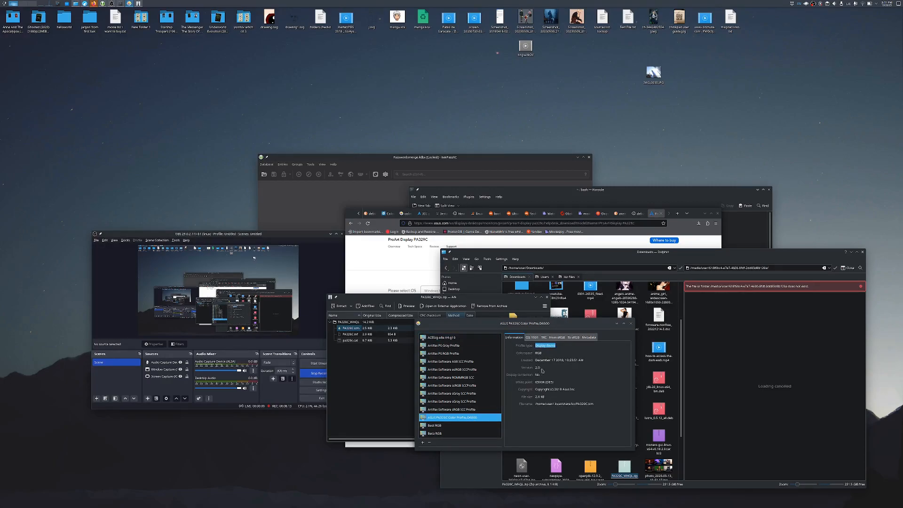
{"action": "left_click", "coordinate": [531, 338]}
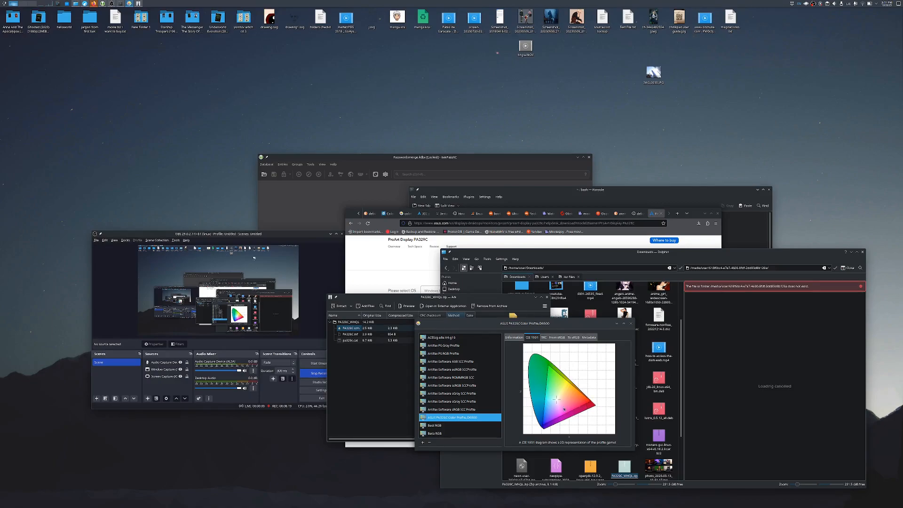
{"action": "left_click", "coordinate": [544, 337]}
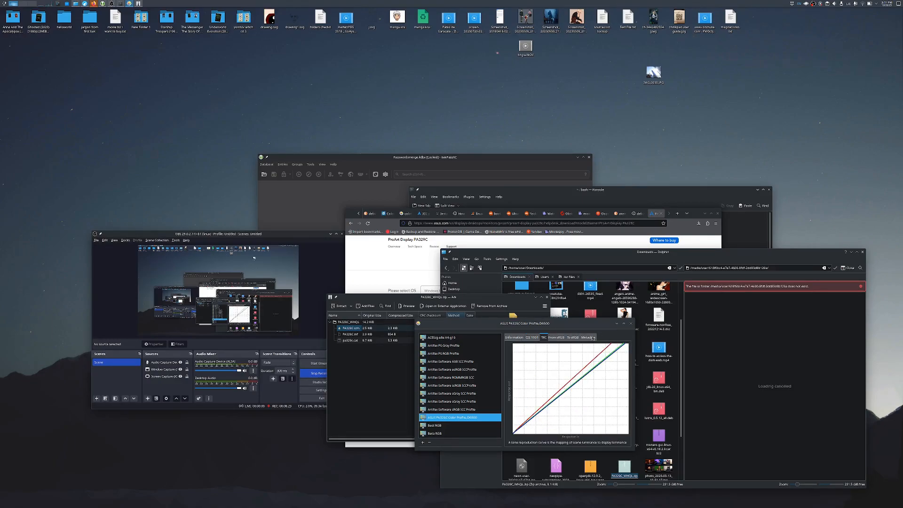
{"action": "left_click", "coordinate": [557, 337]}
{"action": "left_click", "coordinate": [573, 340]}
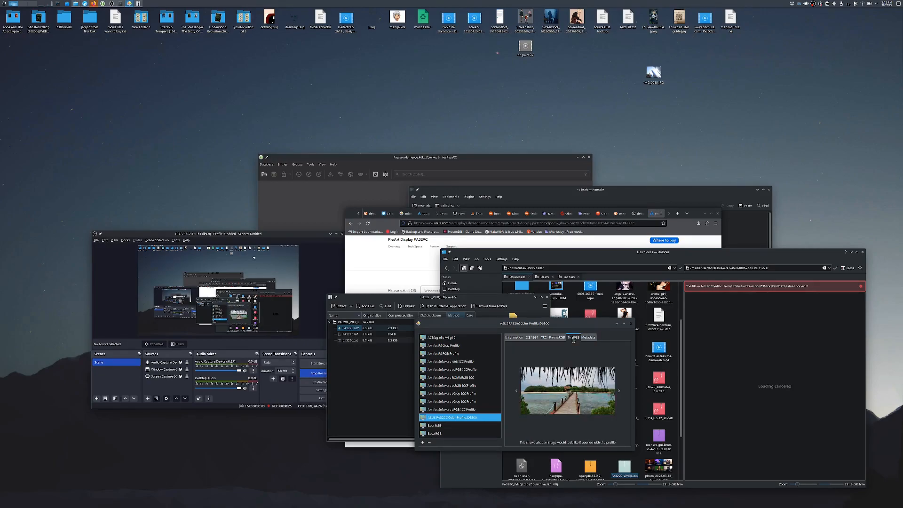
{"action": "left_click", "coordinate": [590, 337]}
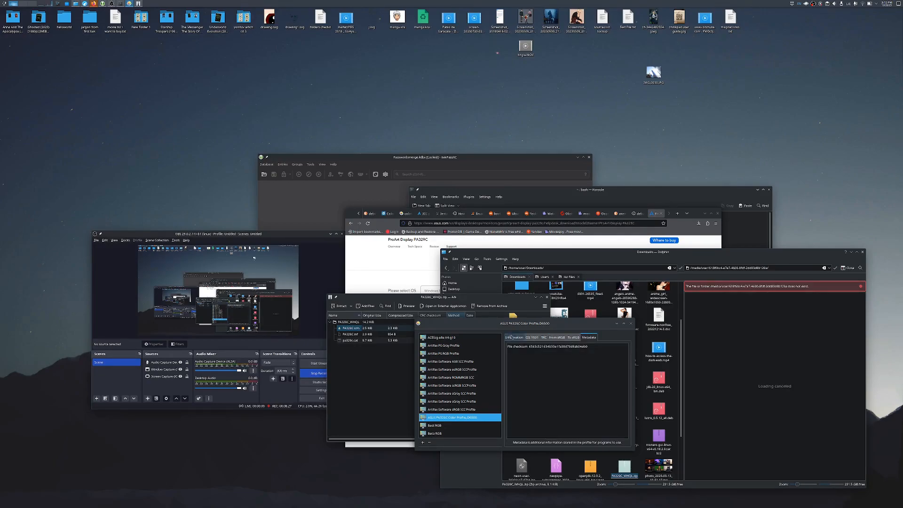
- Move the PA329C_WHQL.zip archive window clear of the profile viewer and close it
{"action": "left_click_drag", "start_coordinate": [348, 299], "coordinate": [287, 245]}
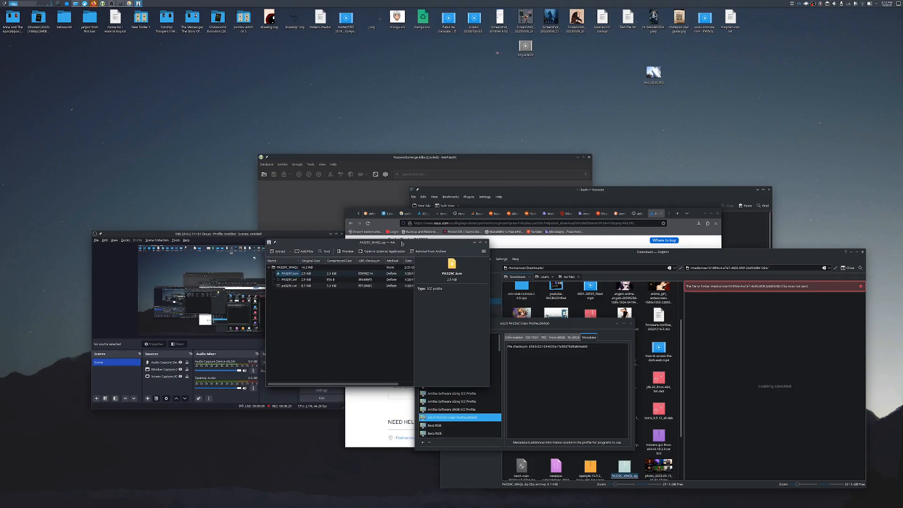
{"action": "left_click_drag", "start_coordinate": [360, 242], "coordinate": [375, 250]}
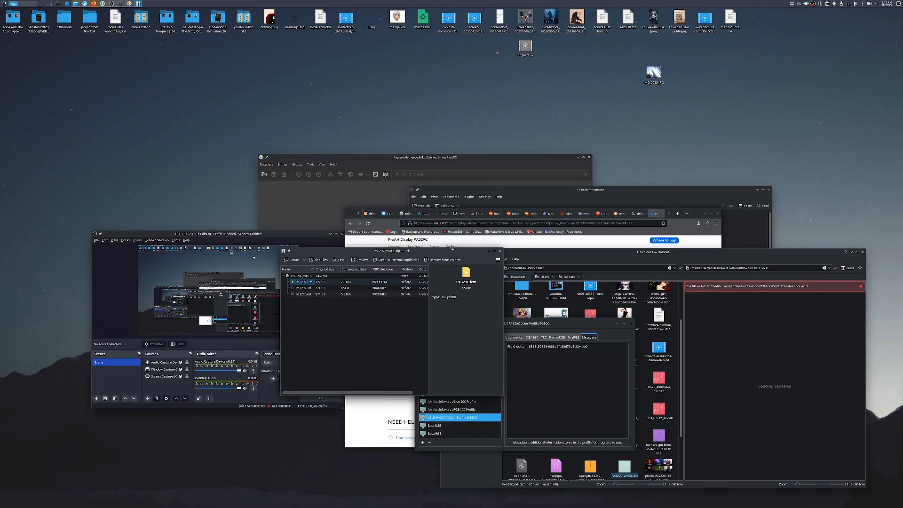
{"action": "left_click", "coordinate": [500, 251]}
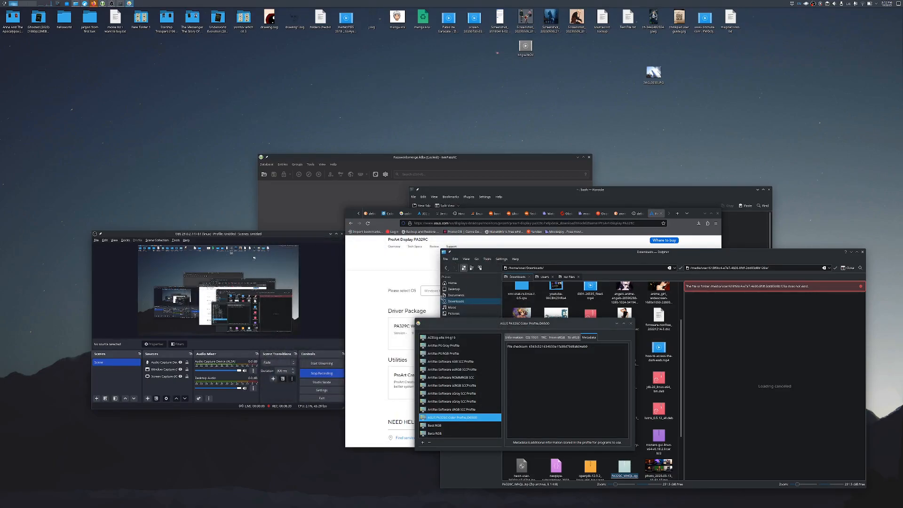
- Switch to System Settings, move its window clear of the others and open the Color Corrections module
{"action": "left_click", "coordinate": [58, 4]}
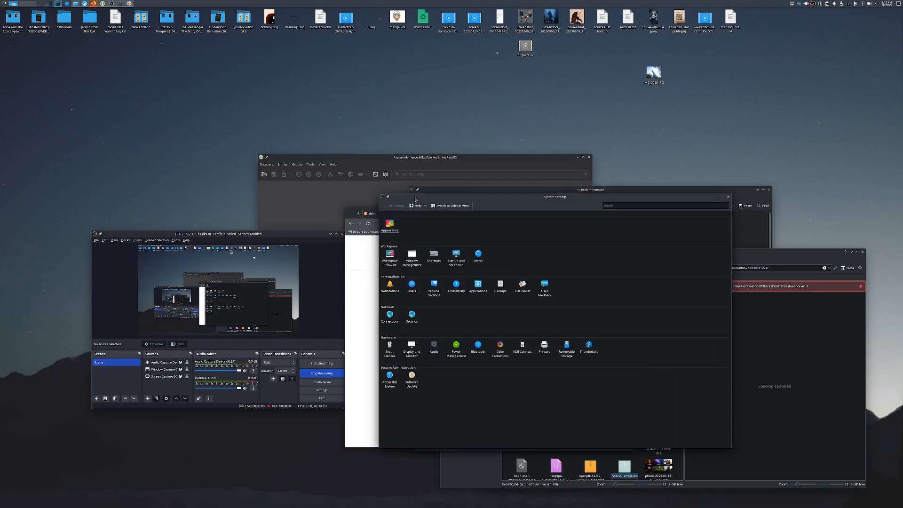
{"action": "left_click_drag", "start_coordinate": [416, 197], "coordinate": [246, 172]}
{"action": "left_click", "coordinate": [331, 323]}
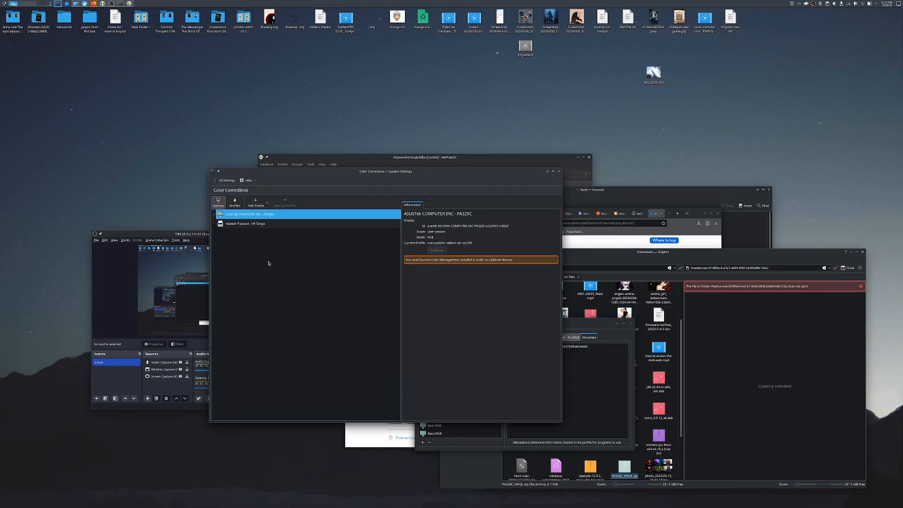
- Look through the available profiles offered for the ASUS PA329C display, dismiss the list and expand the profiles attached to that device
{"action": "left_click", "coordinate": [267, 203]}
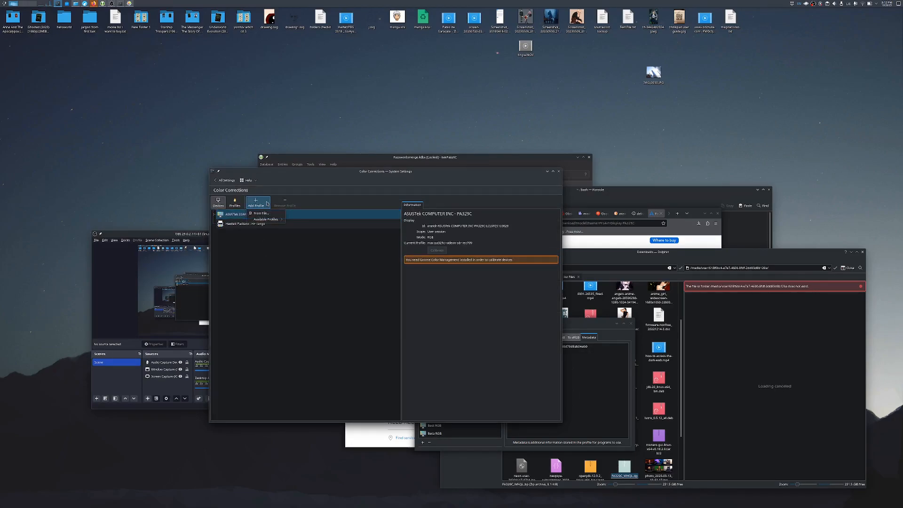
{"action": "mouse_move", "coordinate": [266, 219]}
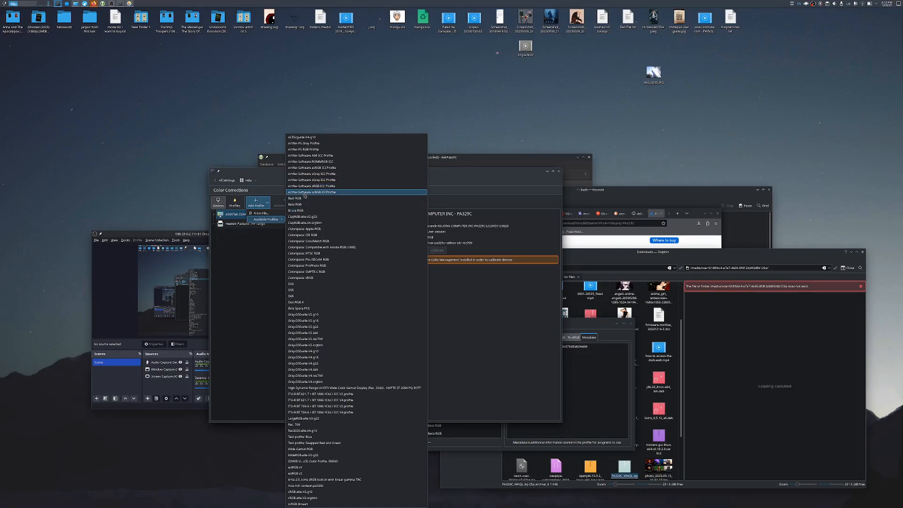
{"action": "left_click", "coordinate": [242, 258]}
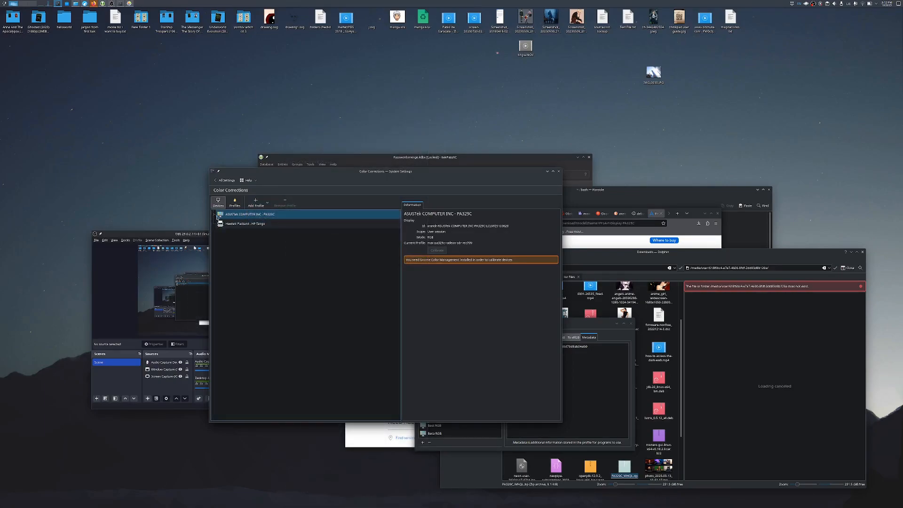
{"action": "left_click", "coordinate": [215, 215]}
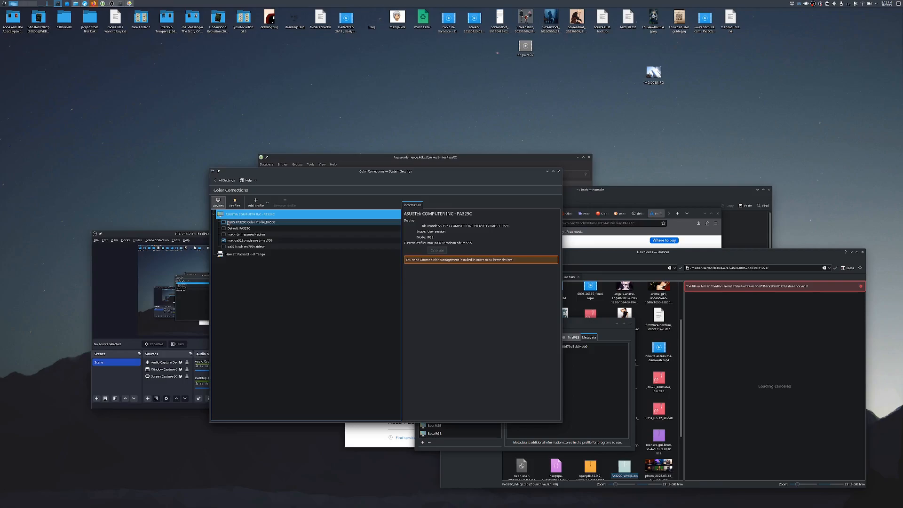
- Open Calibration_Print_Adobe_RGB.jpg from the Pictures folder on New Volume, then reposition and enlarge the image viewer window
{"action": "left_click", "coordinate": [734, 402]}
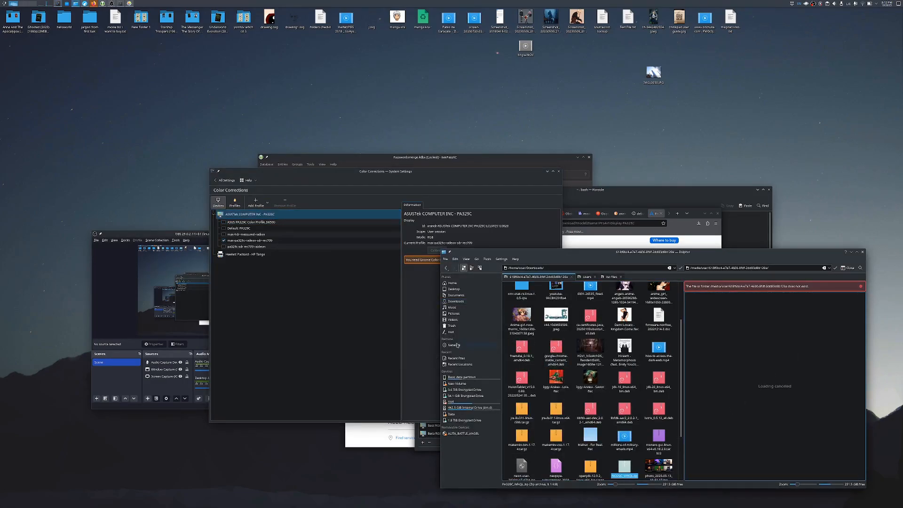
{"action": "left_click", "coordinate": [460, 383]}
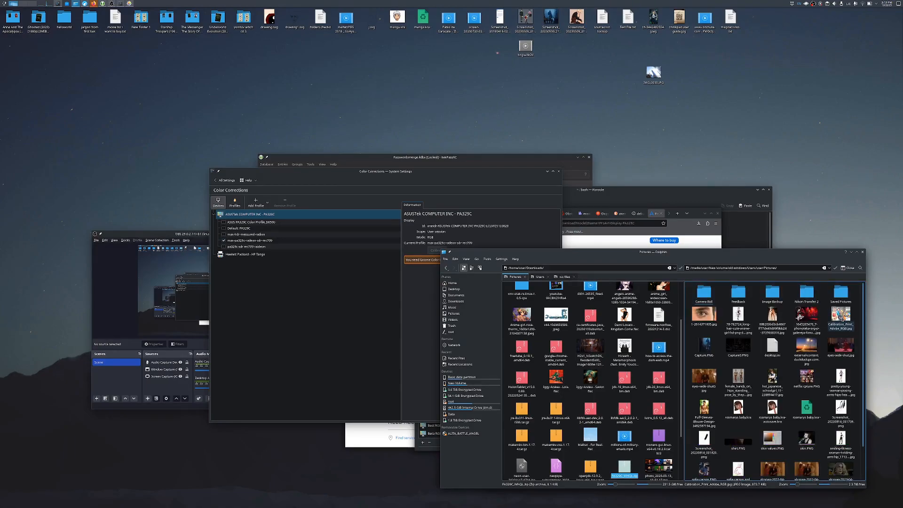
{"action": "double_click", "coordinate": [841, 316]}
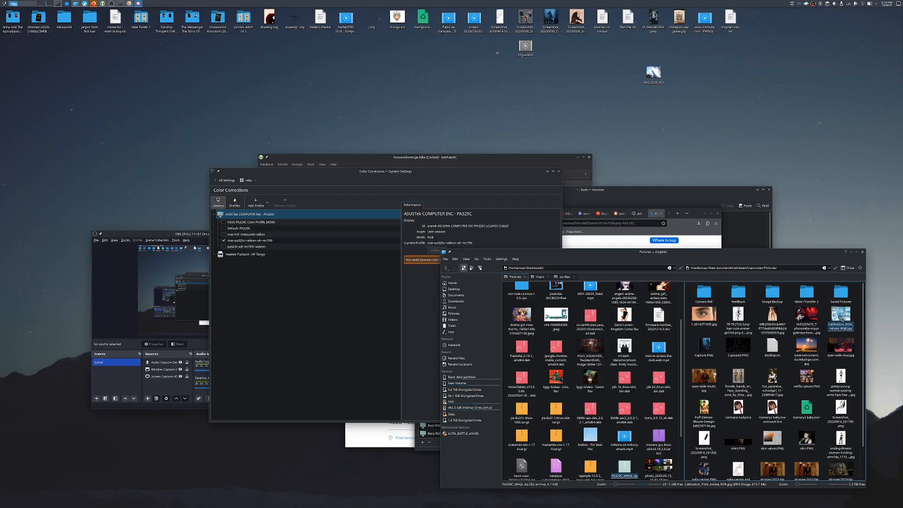
{"action": "left_click_drag", "start_coordinate": [564, 237], "coordinate": [275, 57]}
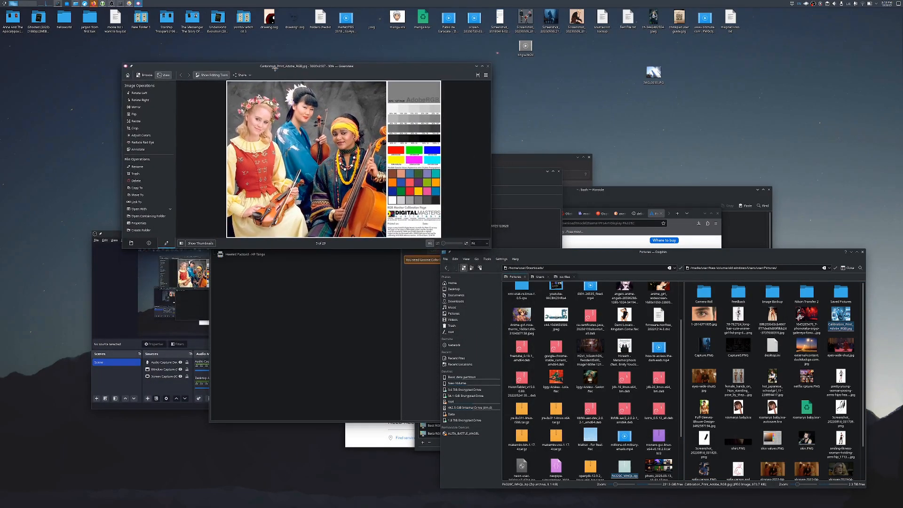
{"action": "left_click_drag", "start_coordinate": [493, 253], "coordinate": [594, 427]}
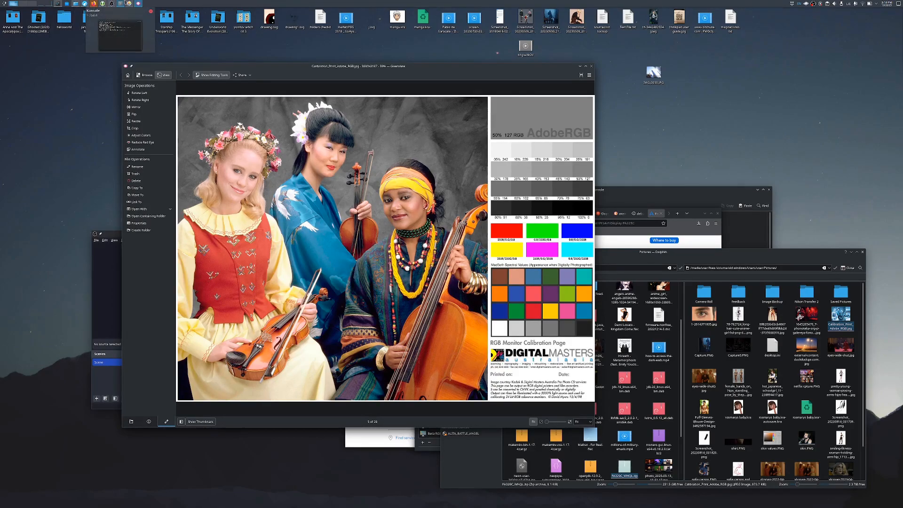
- Assign the ASUS PA329C Color Profile, D6500 to the PA329C display in Color Corrections, keeping the window clear of the calibration image
{"action": "left_click", "coordinate": [66, 18]}
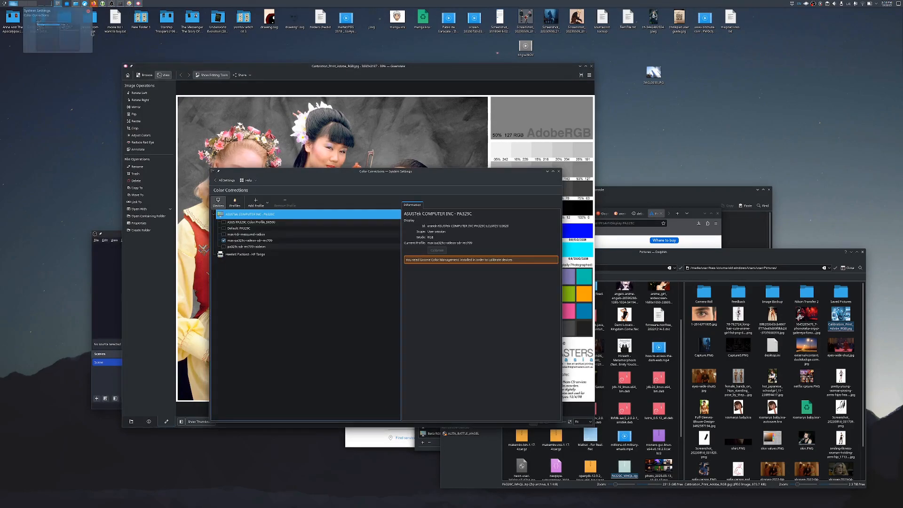
{"action": "left_click_drag", "start_coordinate": [254, 189], "coordinate": [479, 235]}
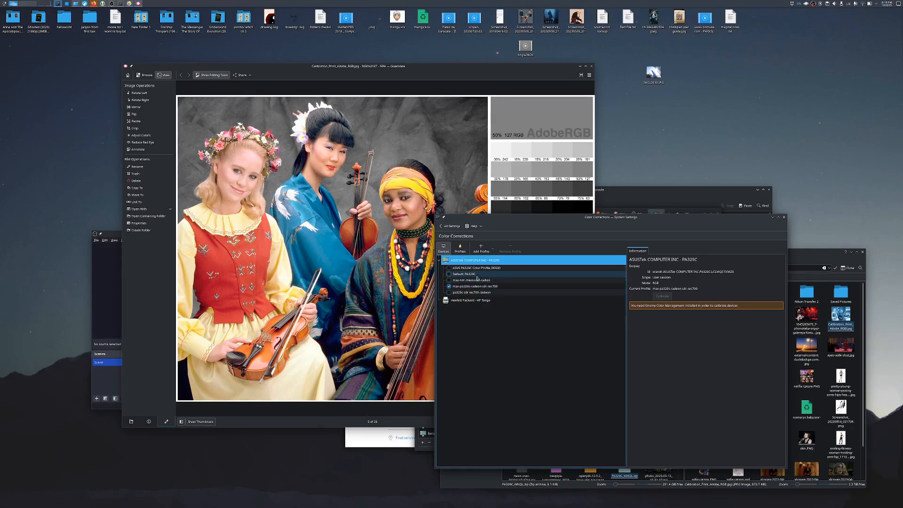
{"action": "left_click", "coordinate": [457, 271]}
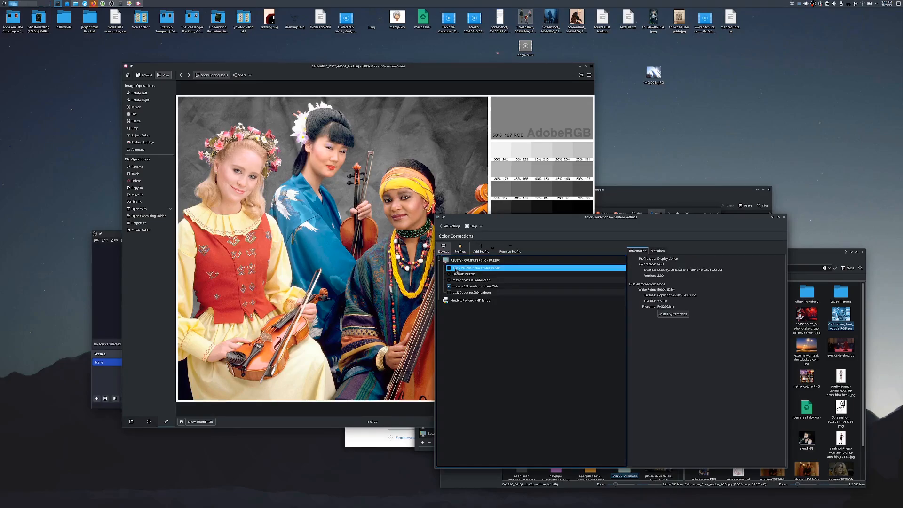
{"action": "left_click", "coordinate": [449, 268]}
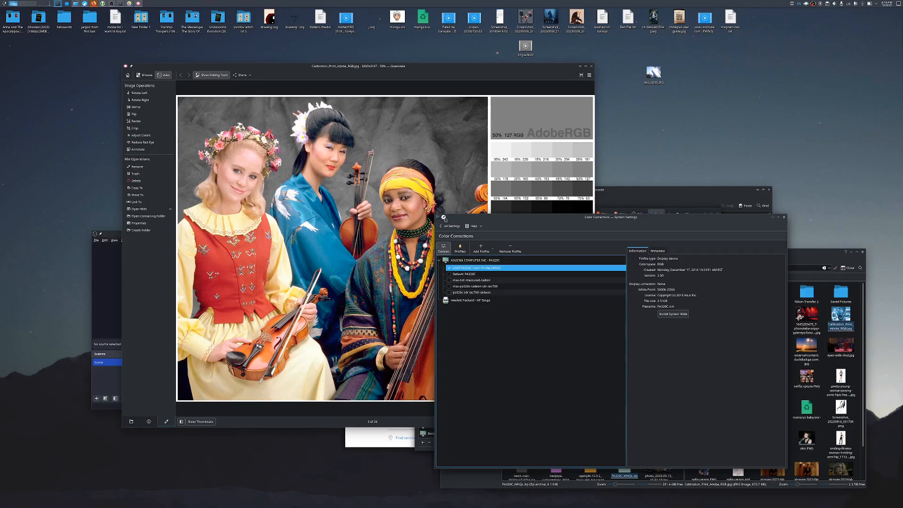
{"action": "left_click_drag", "start_coordinate": [451, 218], "coordinate": [615, 224]}
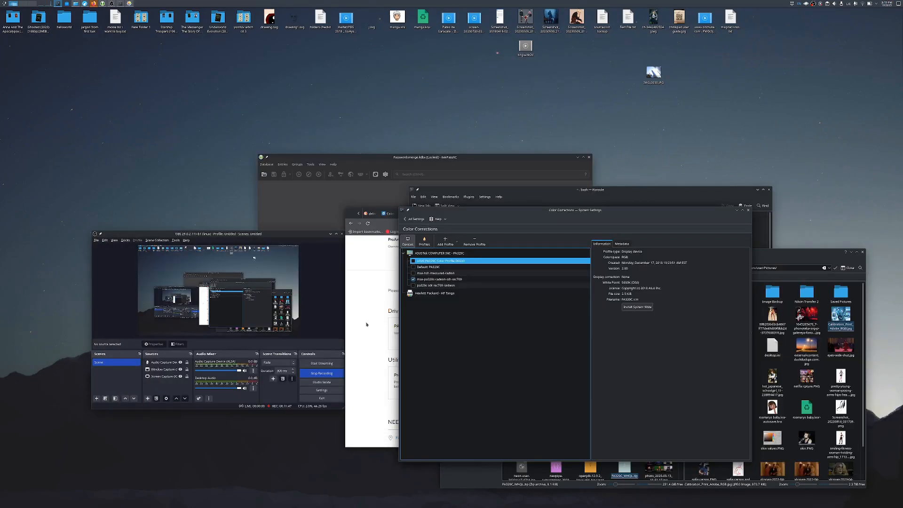
- Revisit the top of the ASUS ProArt Display PA329C support page and move the Dolphin file manager in front of it
{"action": "left_click", "coordinate": [367, 324]}
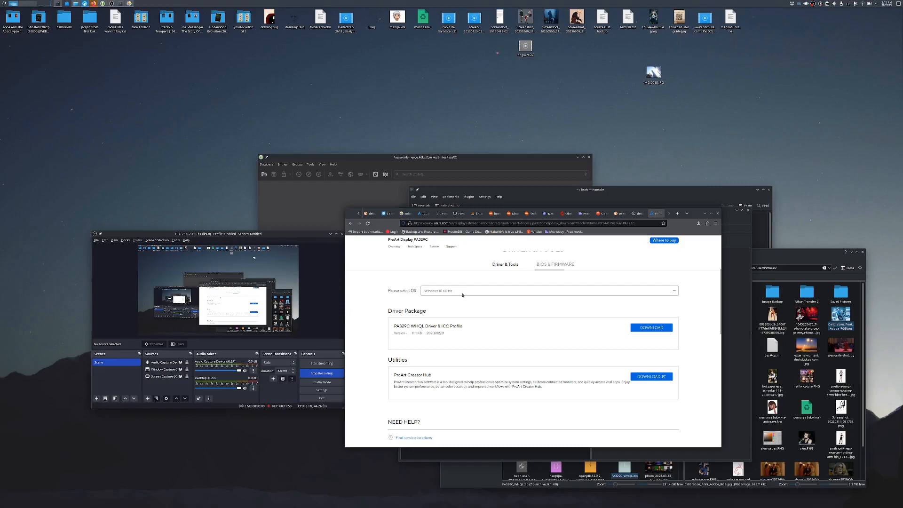
{"action": "scroll", "coordinate": [462, 295], "scroll_direction": "up", "scroll_amount": 4}
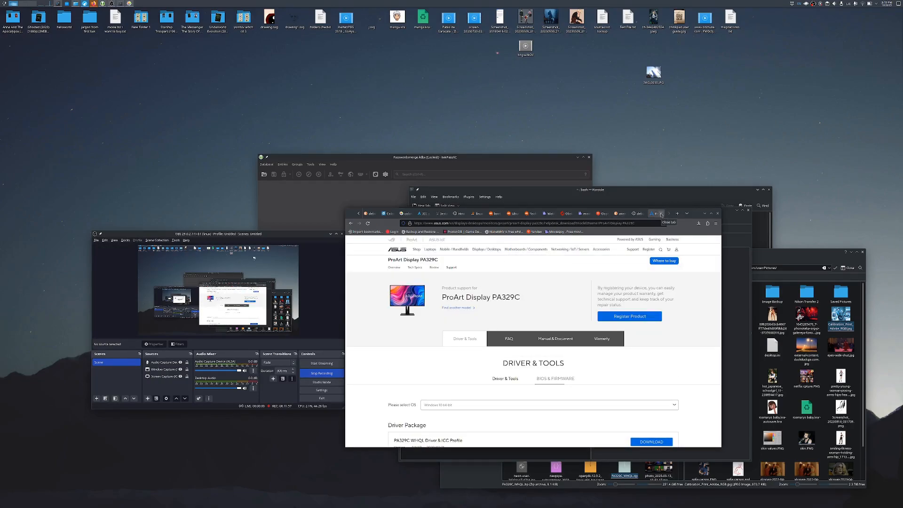
{"action": "left_click_drag", "start_coordinate": [770, 252], "coordinate": [622, 233]}
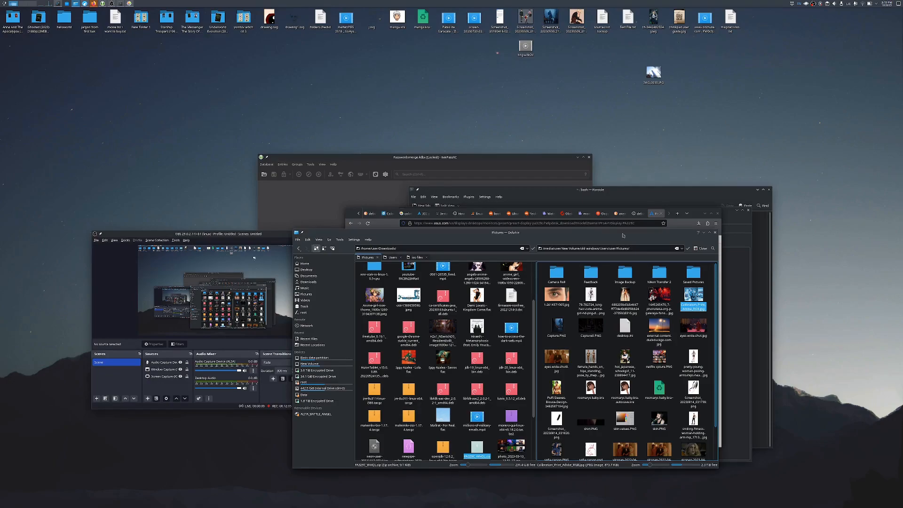
{"action": "left_click", "coordinate": [569, 314]}
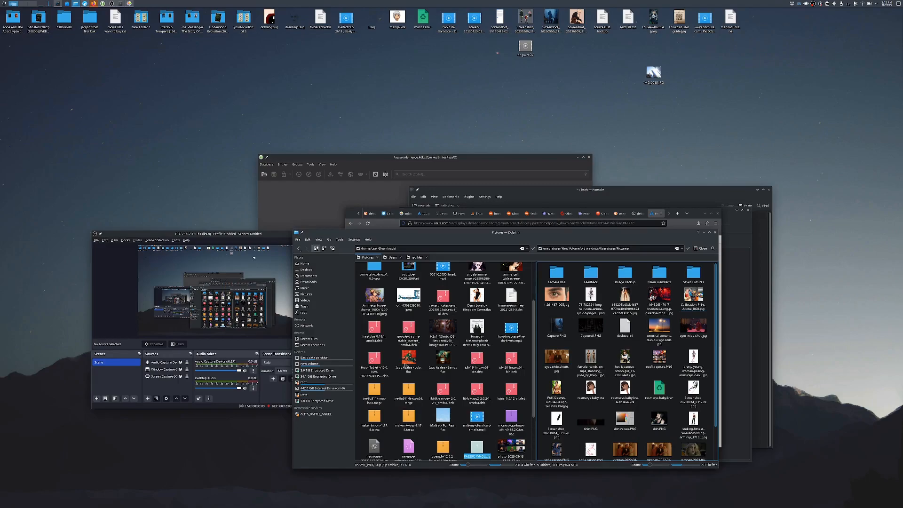
- Open the Windows folder on the Basic data partition in Dolphin
{"action": "left_click", "coordinate": [322, 358]}
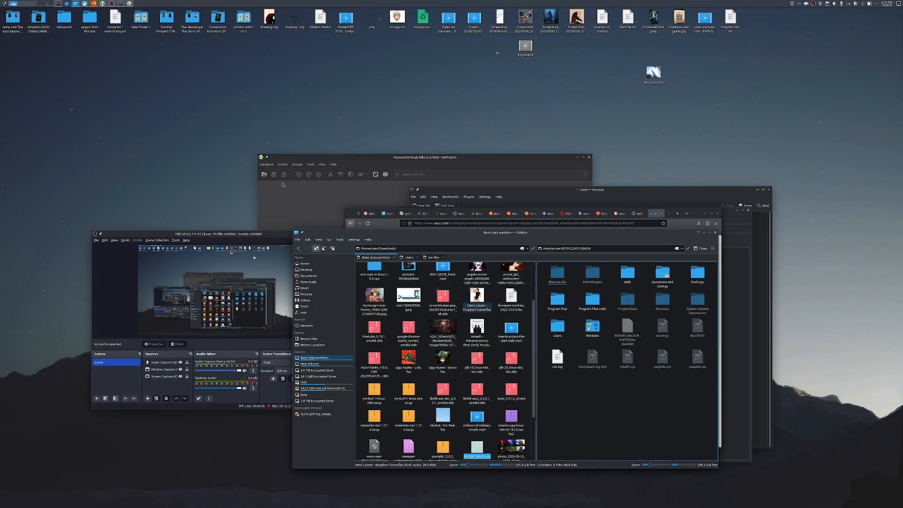
{"action": "left_click", "coordinate": [593, 331]}
{"action": "double_click", "coordinate": [593, 331]}
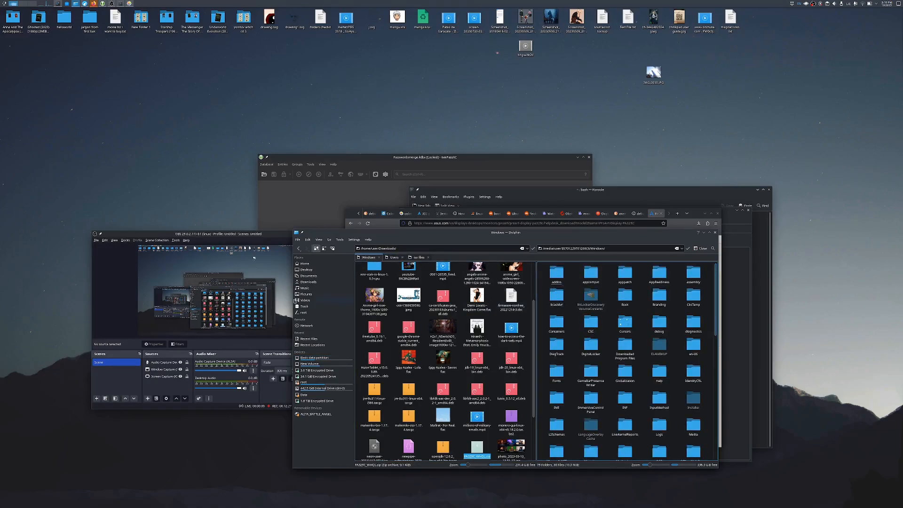
{"action": "left_click", "coordinate": [298, 249]}
{"action": "left_click", "coordinate": [321, 358]}
{"action": "double_click", "coordinate": [600, 328]}
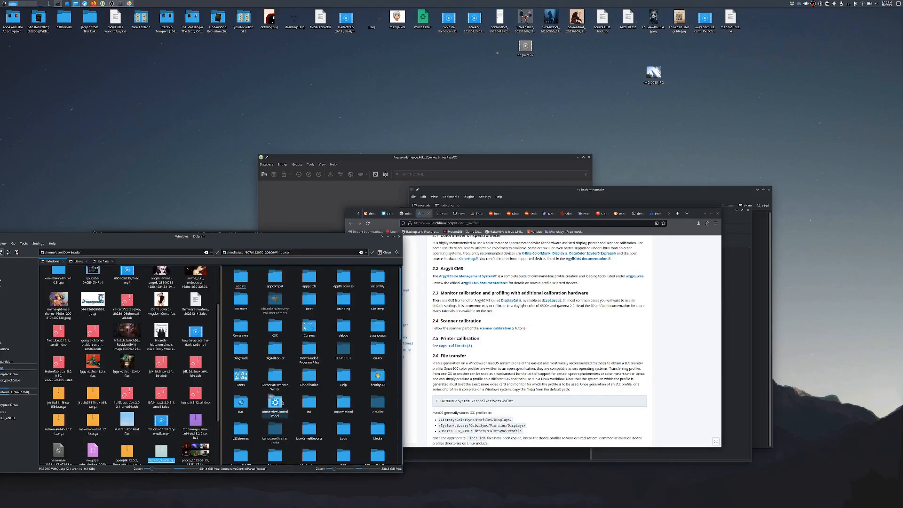
- Find the System32 folder inside the Windows folder and open it
{"action": "type", "text": "s"}
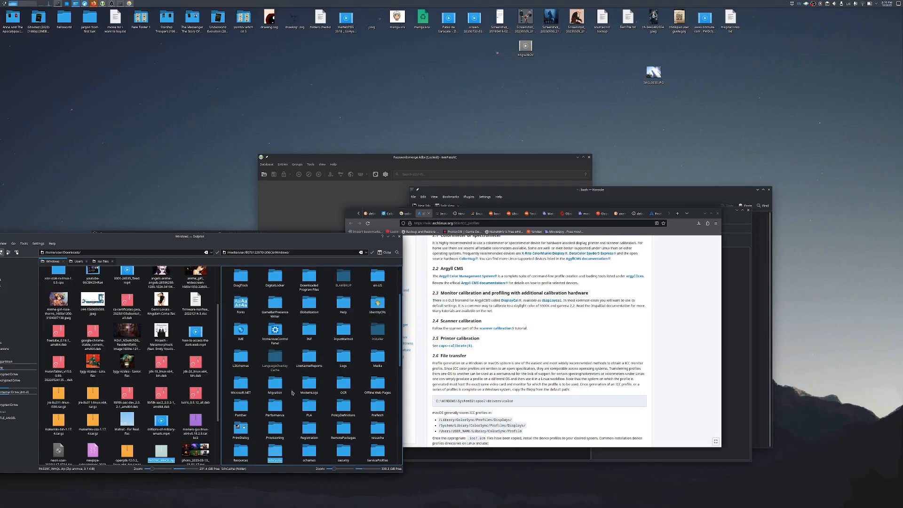
{"action": "scroll", "coordinate": [295, 426], "scroll_direction": "down", "scroll_amount": 3}
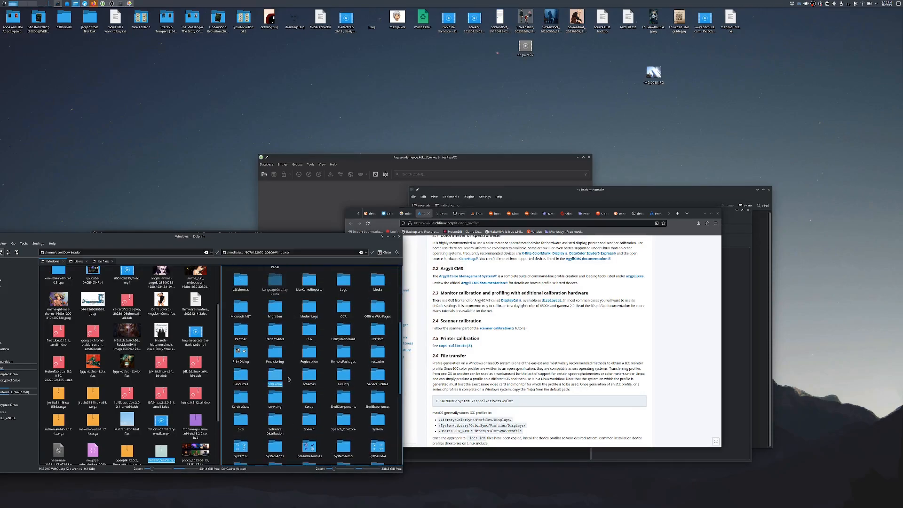
{"action": "scroll", "coordinate": [291, 389], "scroll_direction": "down", "scroll_amount": 2}
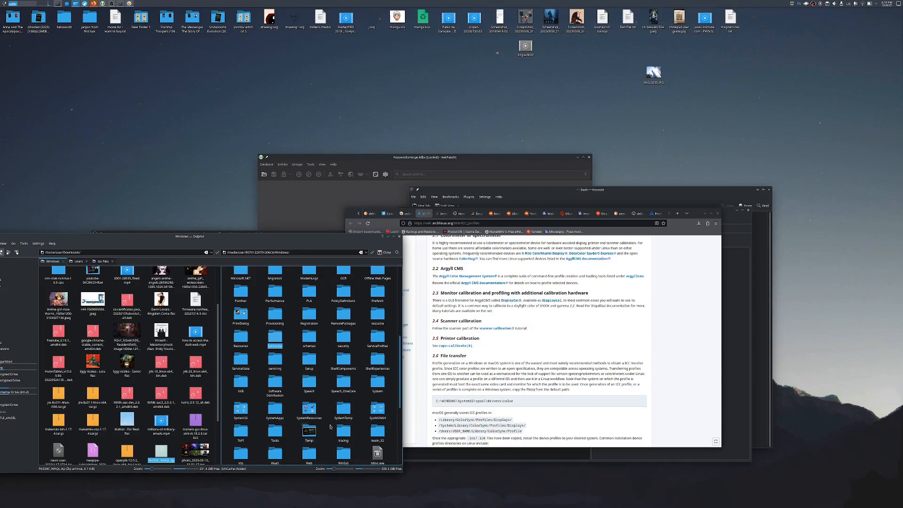
{"action": "double_click", "coordinate": [240, 408]}
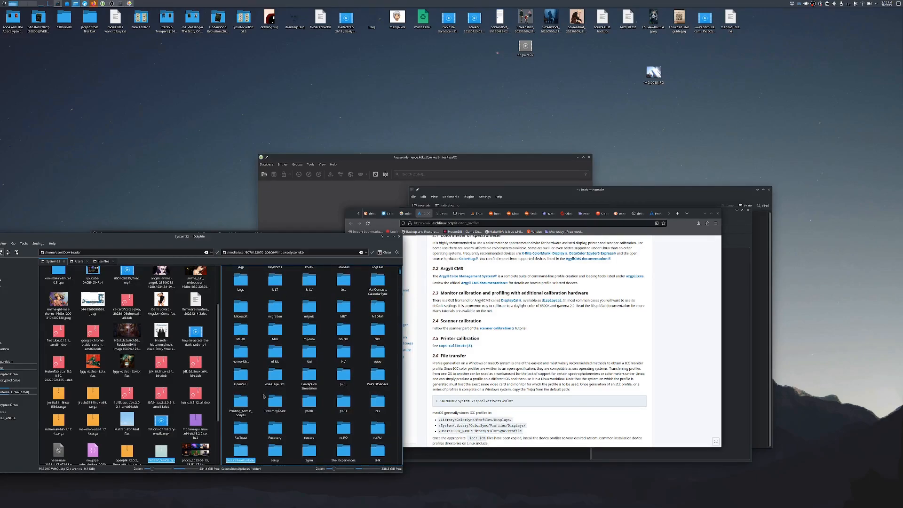
- Go from System32 into spool, drivers and color to list the ICC profiles stored by Windows
{"action": "type", "text": "s"}
{"action": "scroll", "coordinate": [271, 405], "scroll_direction": "down", "scroll_amount": 1}
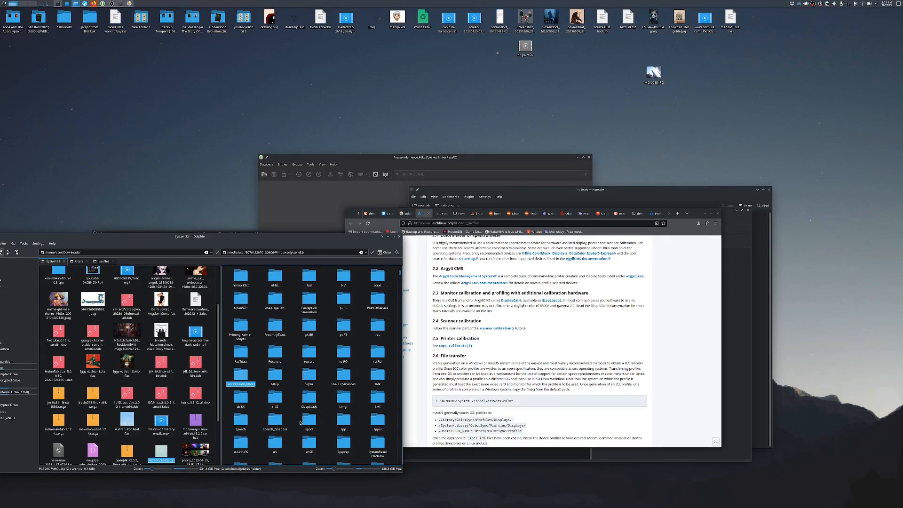
{"action": "double_click", "coordinate": [304, 420]}
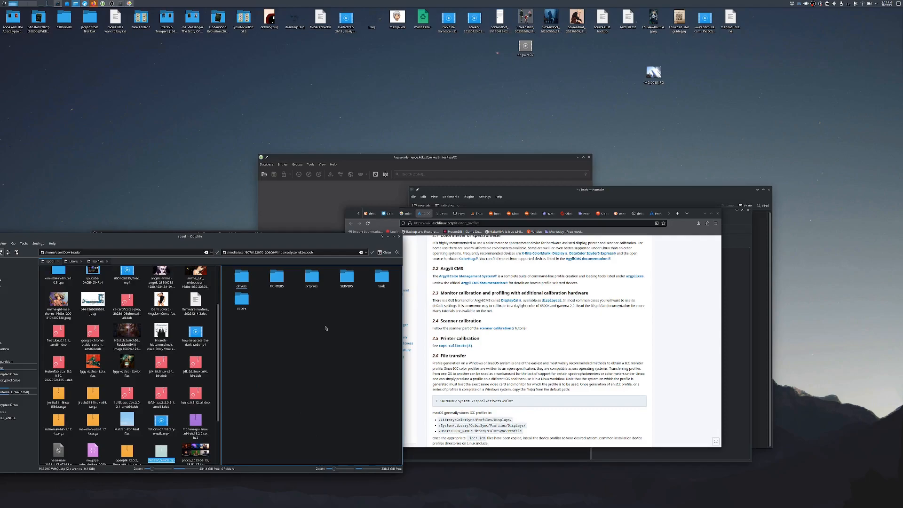
{"action": "key", "text": "d"}
{"action": "key", "text": "Return"}
{"action": "double_click", "coordinate": [266, 280]}
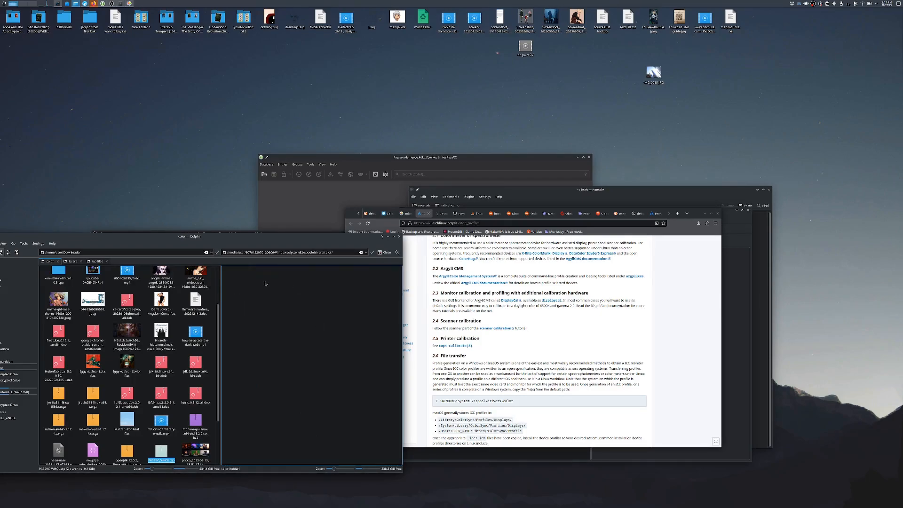
- Clear the file selection in the color folder and move the Dolphin window fully back onto the screen
{"action": "left_click_drag", "start_coordinate": [230, 276], "coordinate": [349, 383]}
{"action": "left_click", "coordinate": [348, 384]}
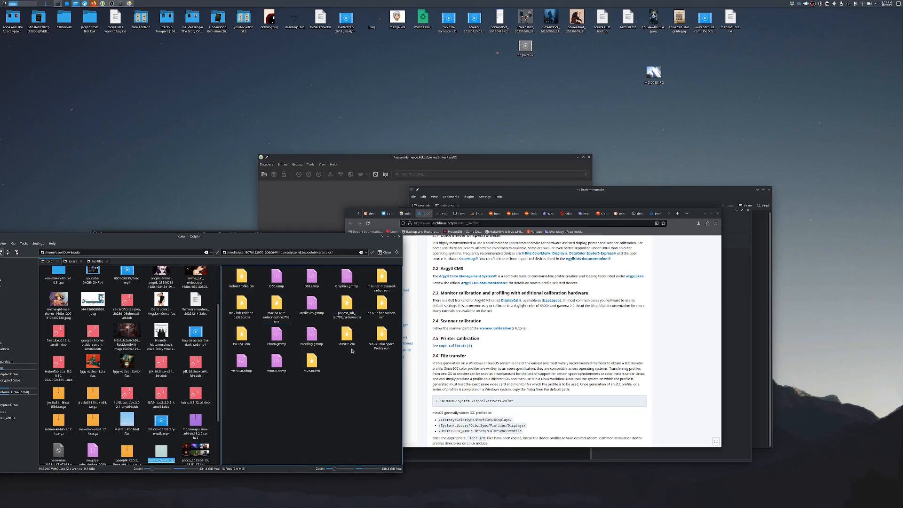
{"action": "left_click_drag", "start_coordinate": [362, 240], "coordinate": [437, 238]}
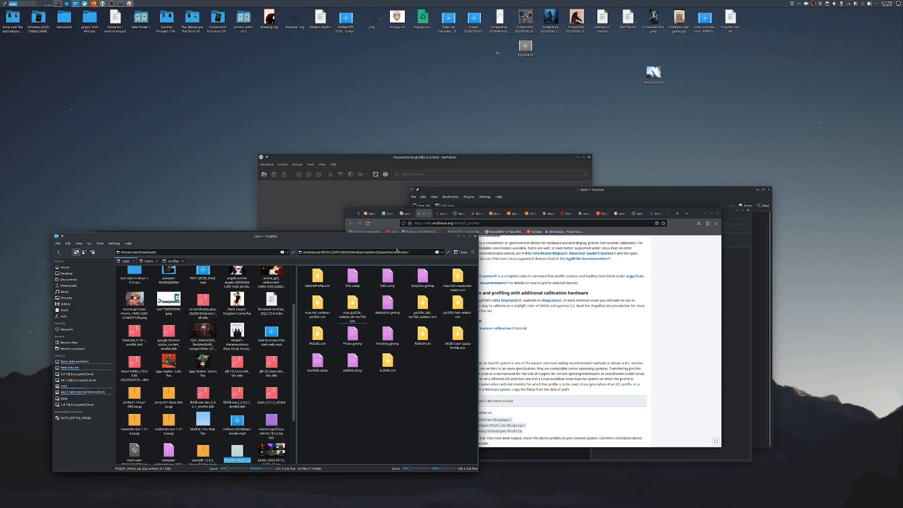
- Search the web for "xrite i1 display pro", preview an image of the colorimeter and return to the color folder in Dolphin
{"action": "left_click", "coordinate": [676, 214]}
{"action": "type", "text": "xrite i1 display pro"}
{"action": "key", "text": "Return"}
{"action": "left_click", "coordinate": [407, 256]}
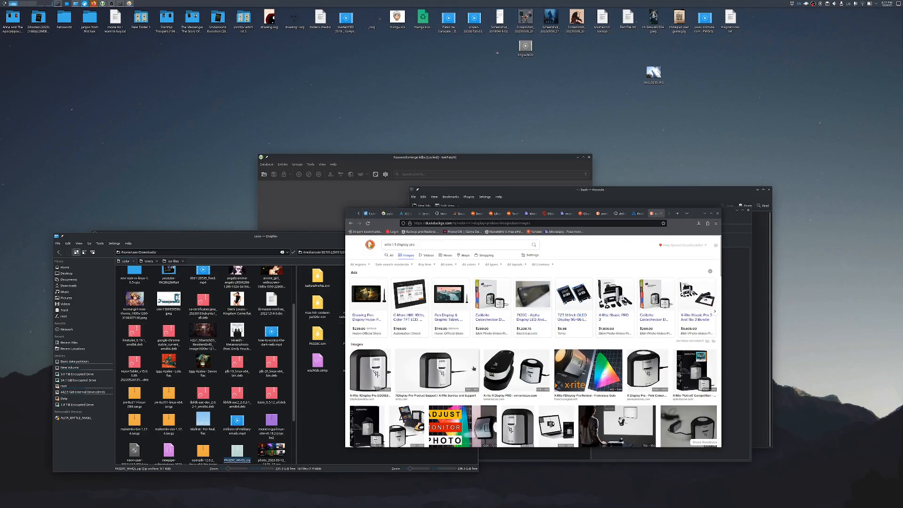
{"action": "left_click", "coordinate": [449, 369]}
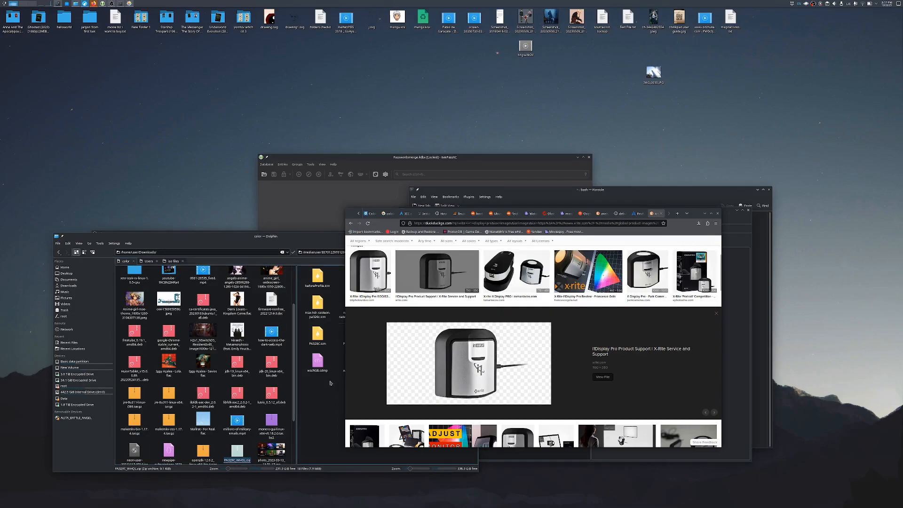
{"action": "left_click", "coordinate": [325, 410]}
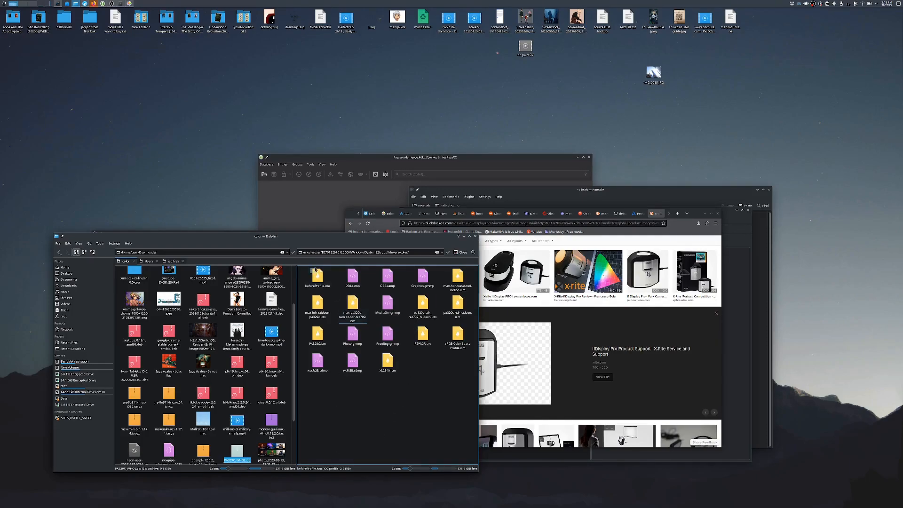
- Select the HDR Radeon PA329C profile in the color folder and open the i1Display Pro picture full size in the browser
{"action": "left_click", "coordinate": [316, 305]}
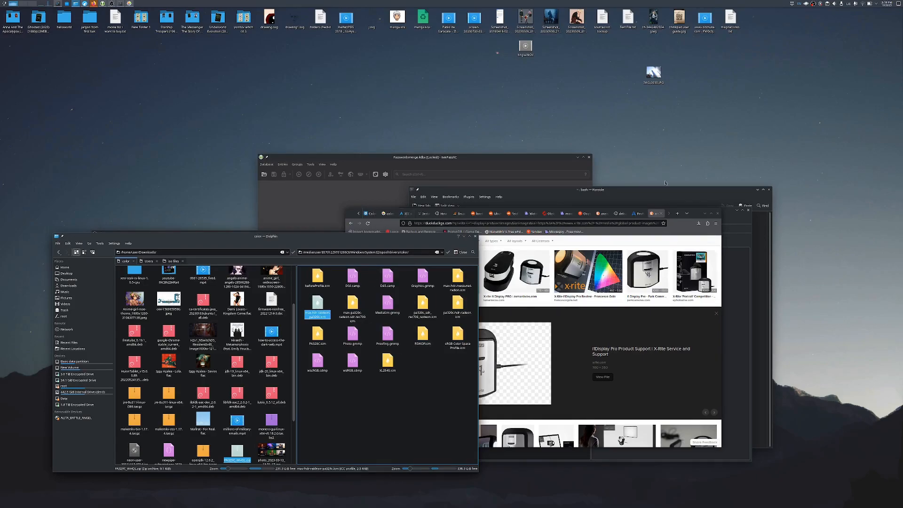
{"action": "left_click", "coordinate": [492, 368]}
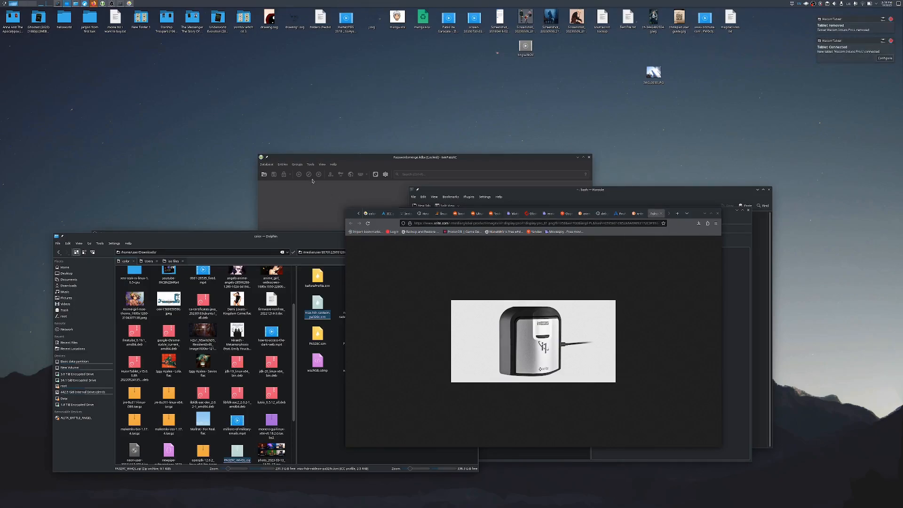
- Search Discover for "display cal", install DisplayCAL and launch it
{"action": "left_click_drag", "start_coordinate": [439, 131], "coordinate": [249, 214]}
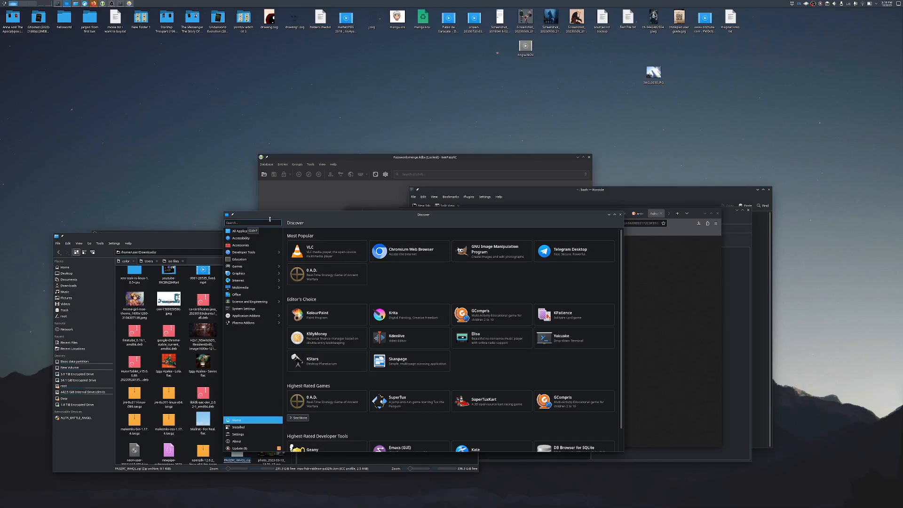
{"action": "type", "text": "cal"}
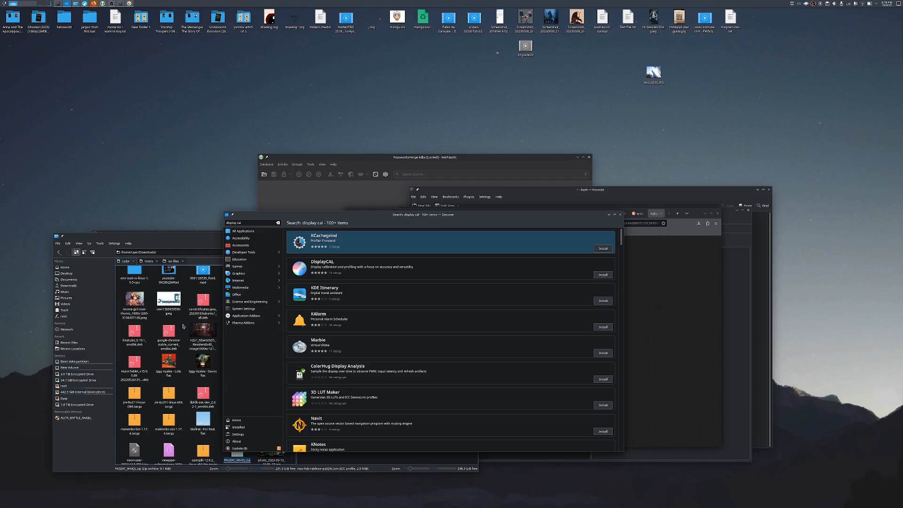
{"action": "left_click", "coordinate": [416, 266]}
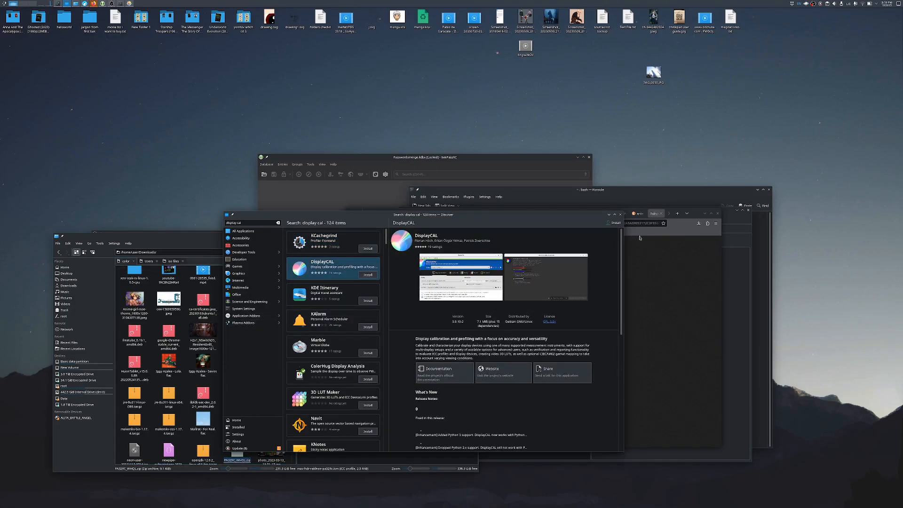
{"action": "left_click", "coordinate": [616, 224]}
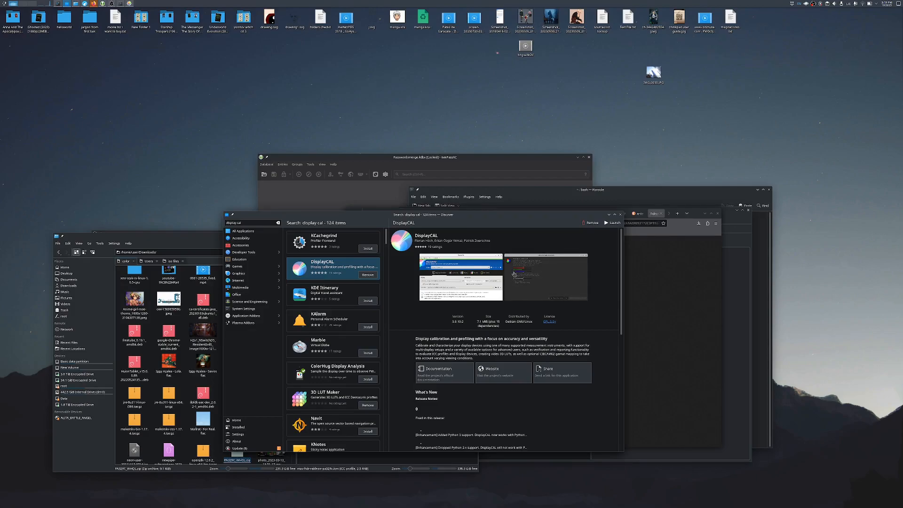
{"action": "left_click", "coordinate": [620, 223]}
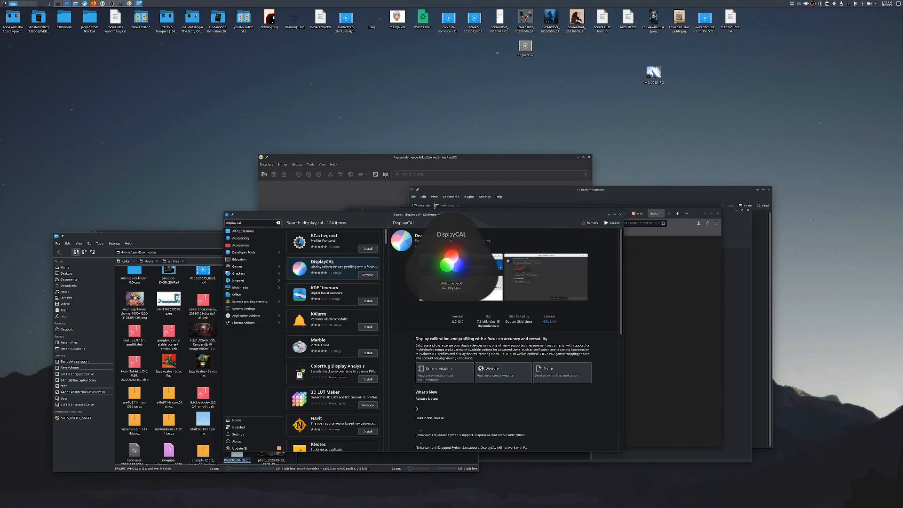
{"action": "left_click", "coordinate": [609, 215]}
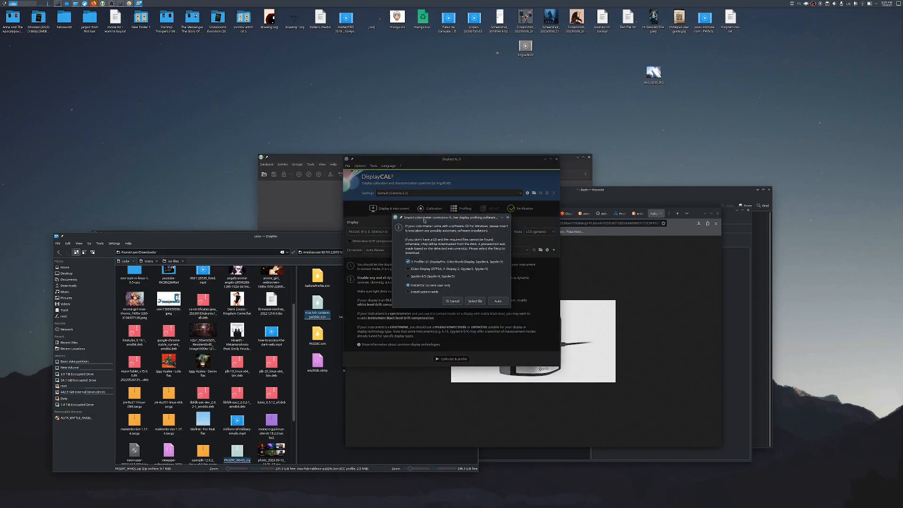
- Automatically import the i1 Profiler colorimeter corrections for the current user only and dismiss the donation request
{"action": "left_click_drag", "start_coordinate": [425, 219], "coordinate": [271, 270]}
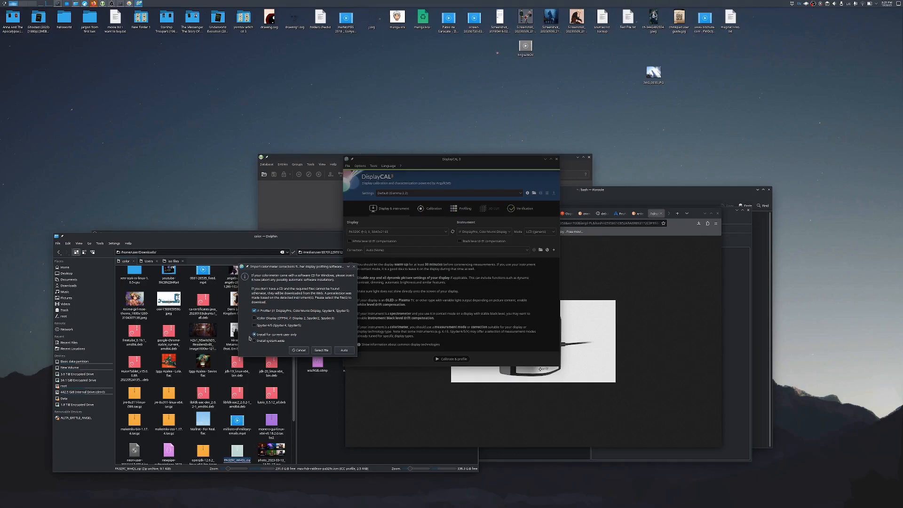
{"action": "left_click", "coordinate": [341, 352]}
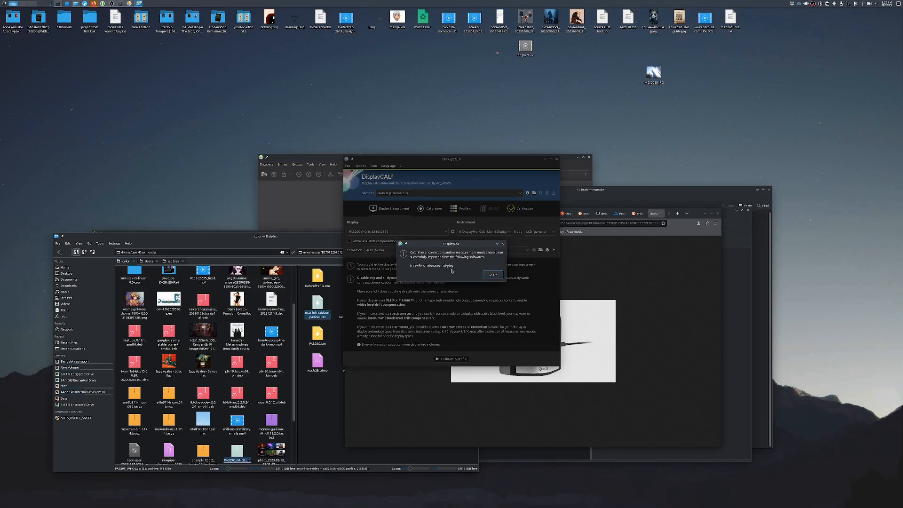
{"action": "left_click", "coordinate": [492, 275]}
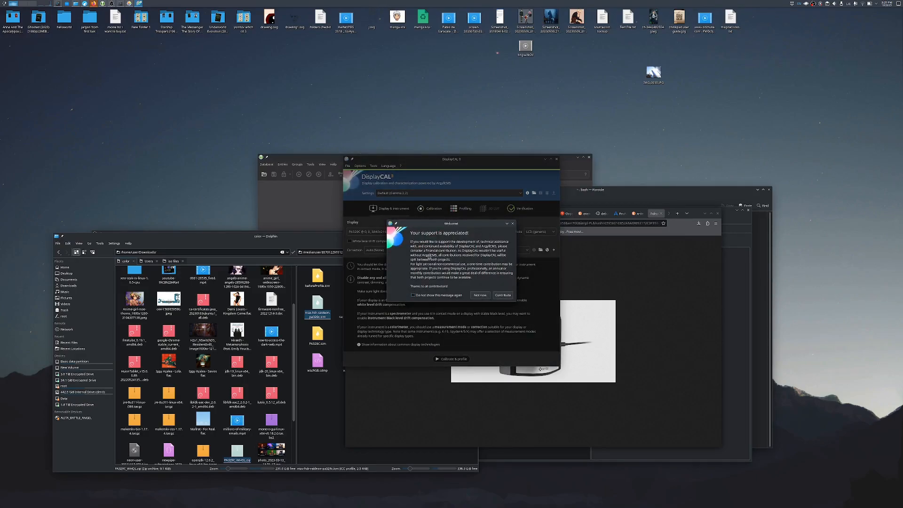
{"action": "left_click", "coordinate": [481, 295]}
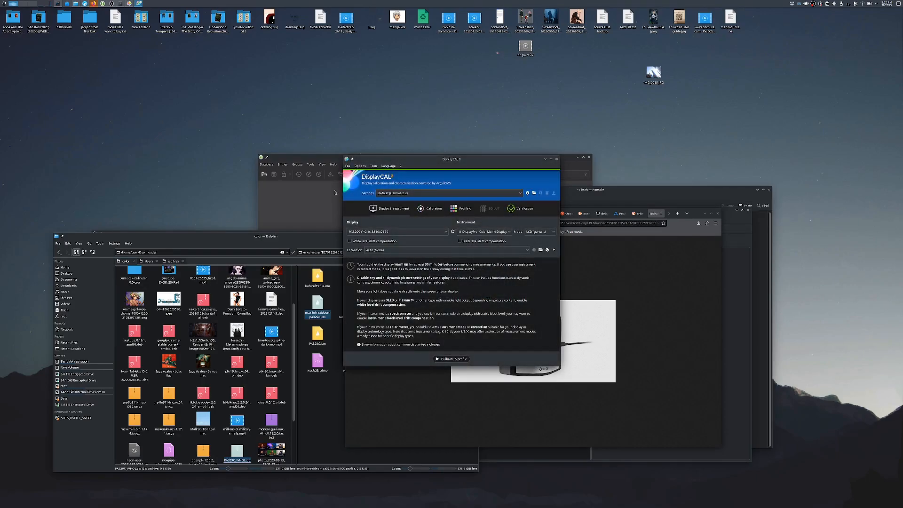
- Reposition the DisplayCAL window clear of the other windows and detect the display devices and instruments
{"action": "left_click_drag", "start_coordinate": [381, 162], "coordinate": [334, 185]}
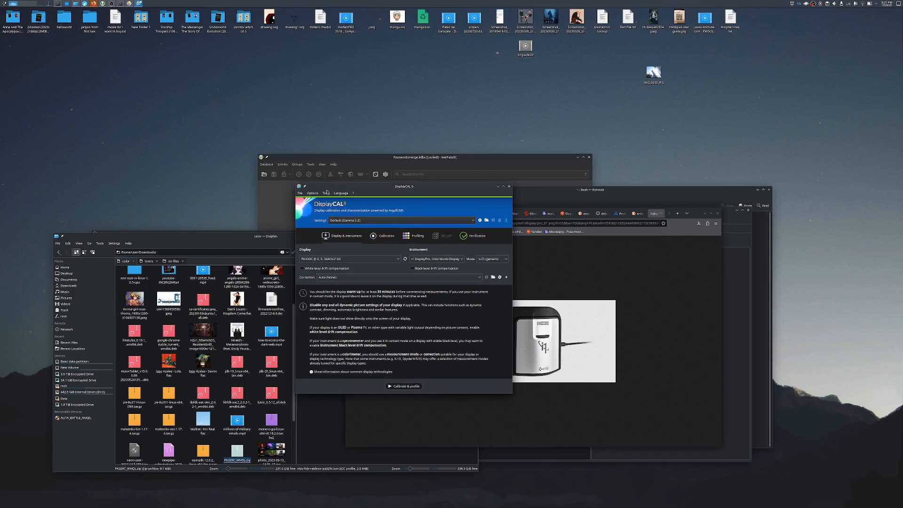
{"action": "left_click_drag", "start_coordinate": [326, 187], "coordinate": [357, 175]}
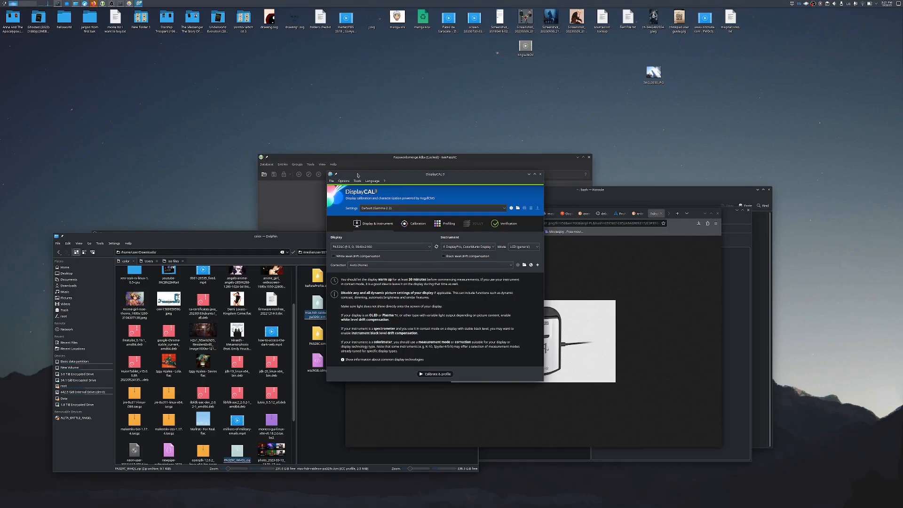
{"action": "left_click_drag", "start_coordinate": [357, 175], "coordinate": [353, 177]}
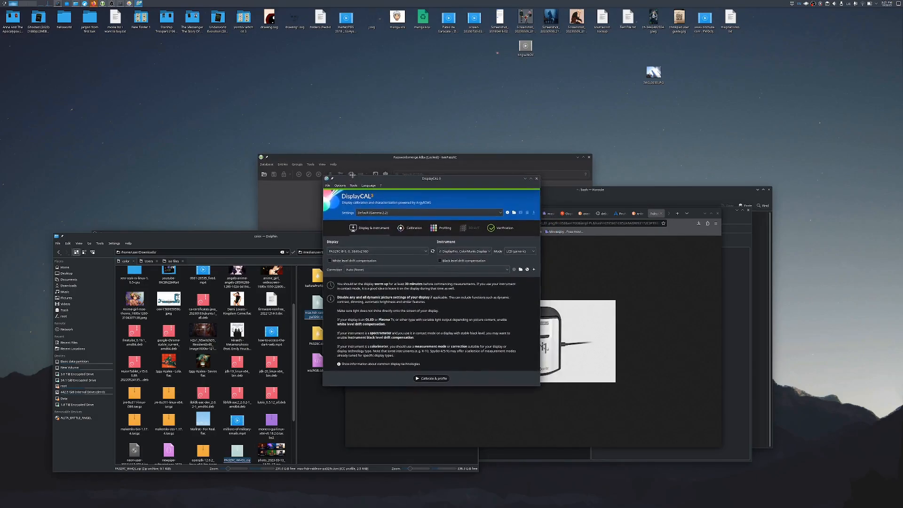
{"action": "left_click", "coordinate": [352, 183]}
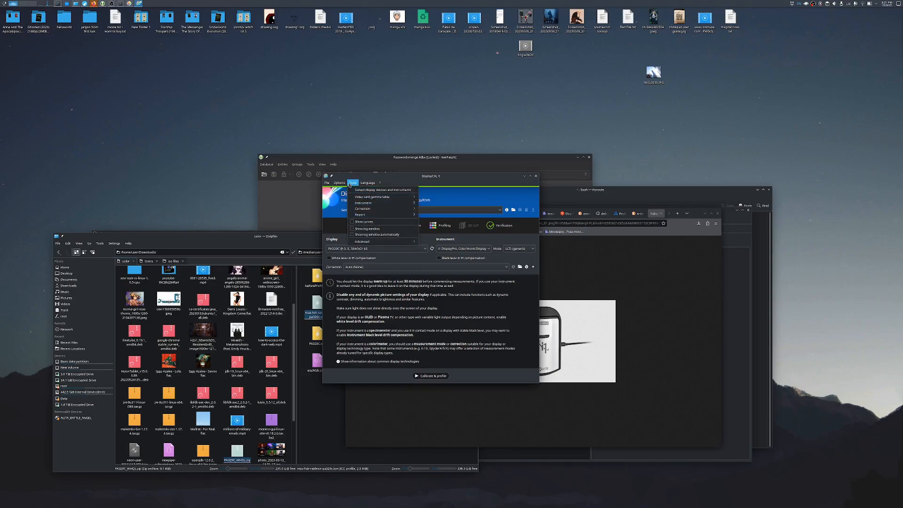
{"action": "left_click", "coordinate": [377, 191]}
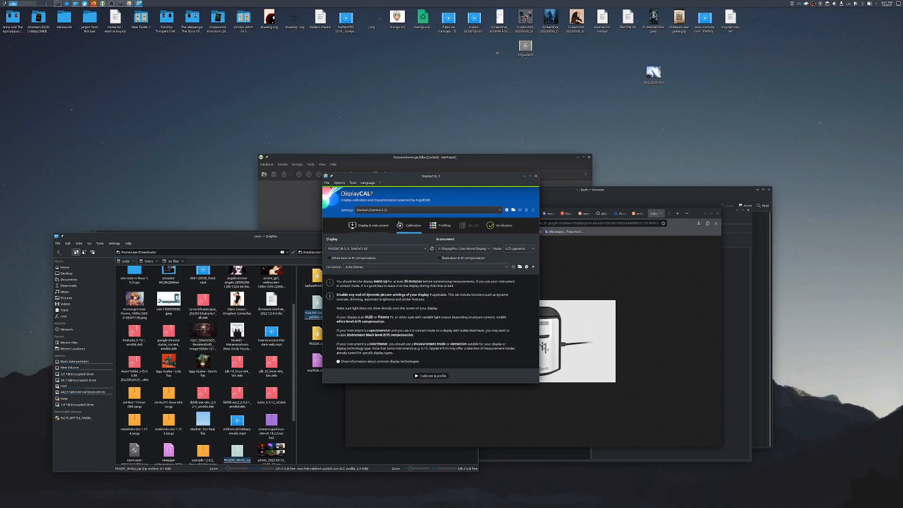
{"action": "left_click", "coordinate": [353, 183]}
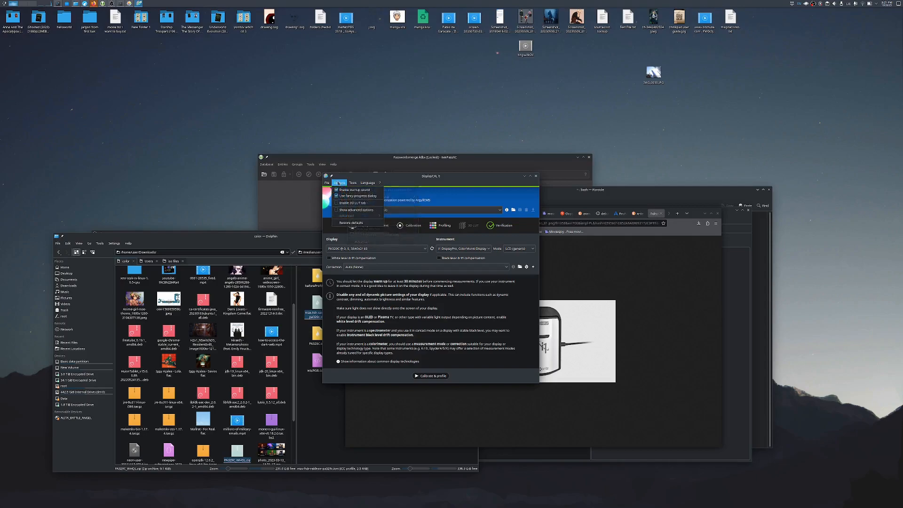
{"action": "mouse_move", "coordinate": [328, 184]}
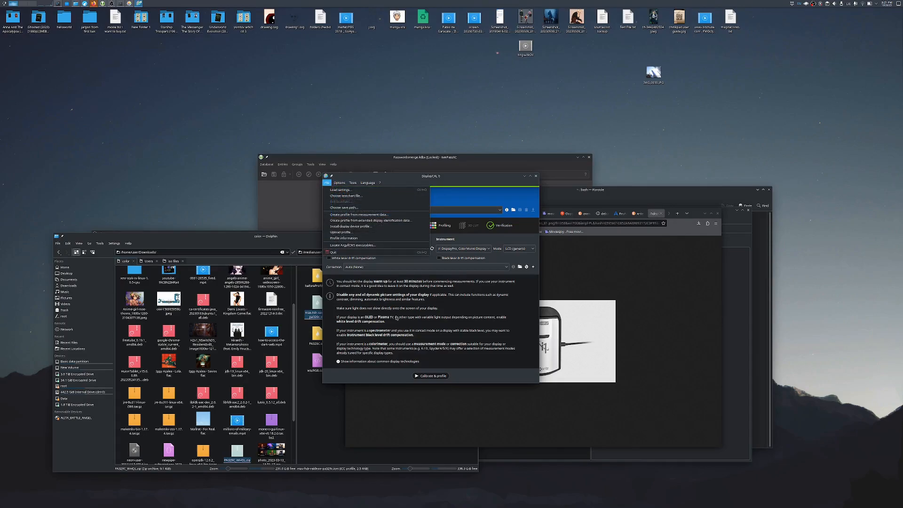
{"action": "left_click", "coordinate": [424, 324]}
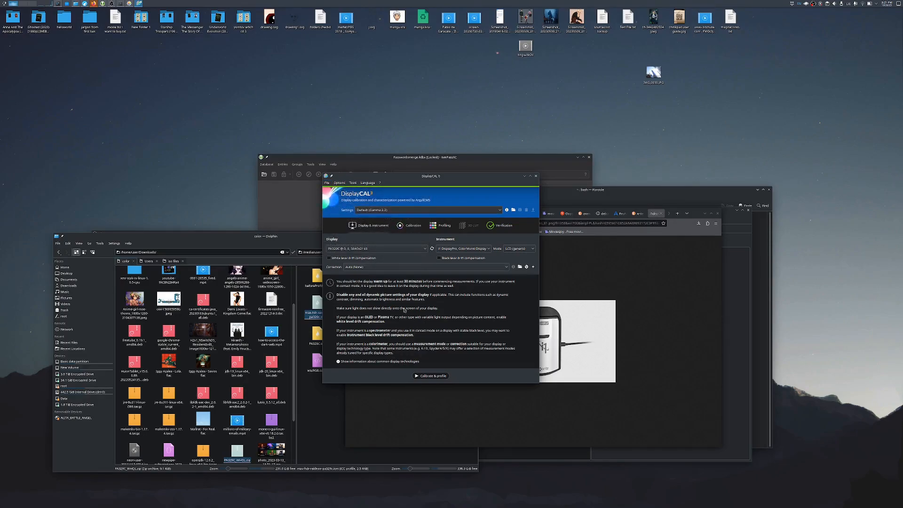
- Choose the PA329C display, LCD (generic) mode and the Spectral: LCD CCFL Wide Gamut Family correction for the measurement
{"action": "left_click", "coordinate": [339, 248]}
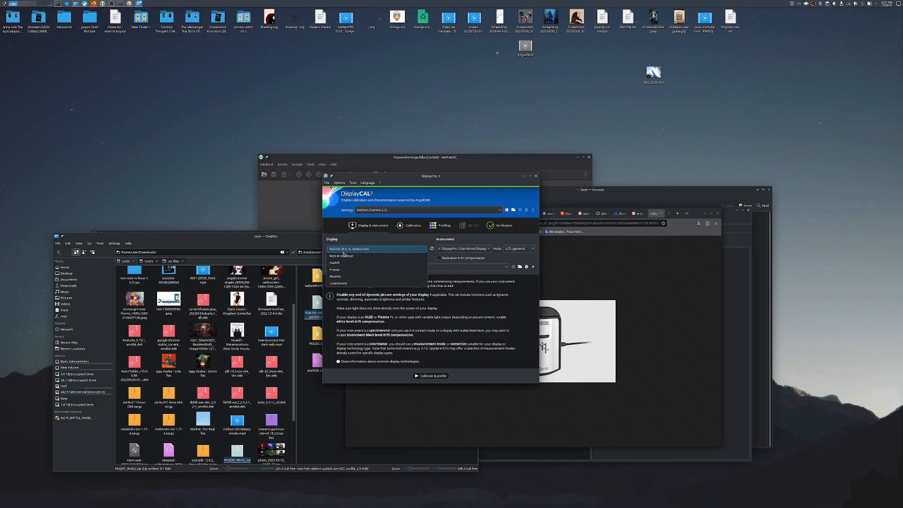
{"action": "left_click", "coordinate": [344, 254]}
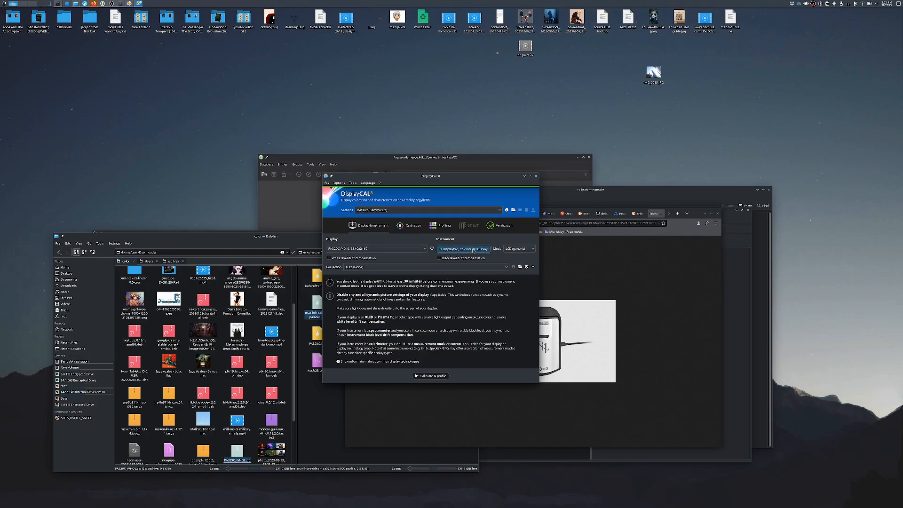
{"action": "left_click", "coordinate": [534, 250]}
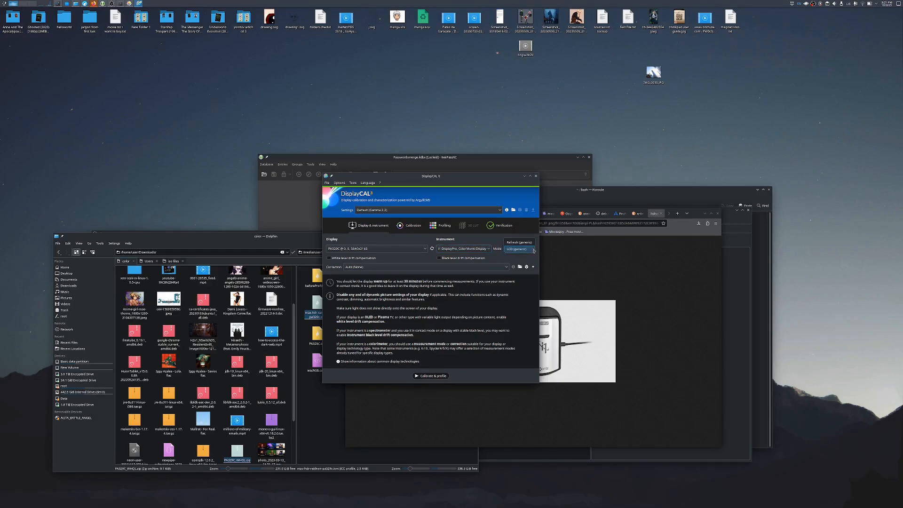
{"action": "left_click", "coordinate": [520, 250]}
{"action": "left_click", "coordinate": [409, 266]}
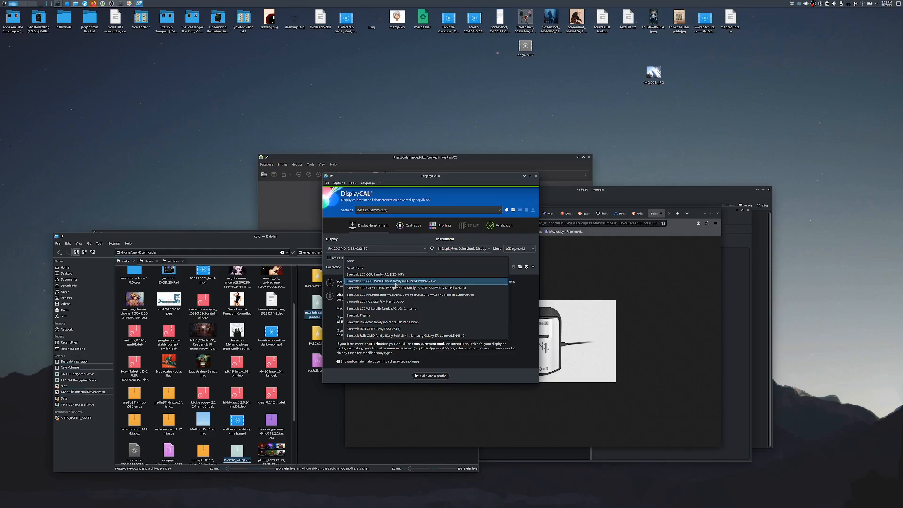
{"action": "left_click", "coordinate": [396, 284]}
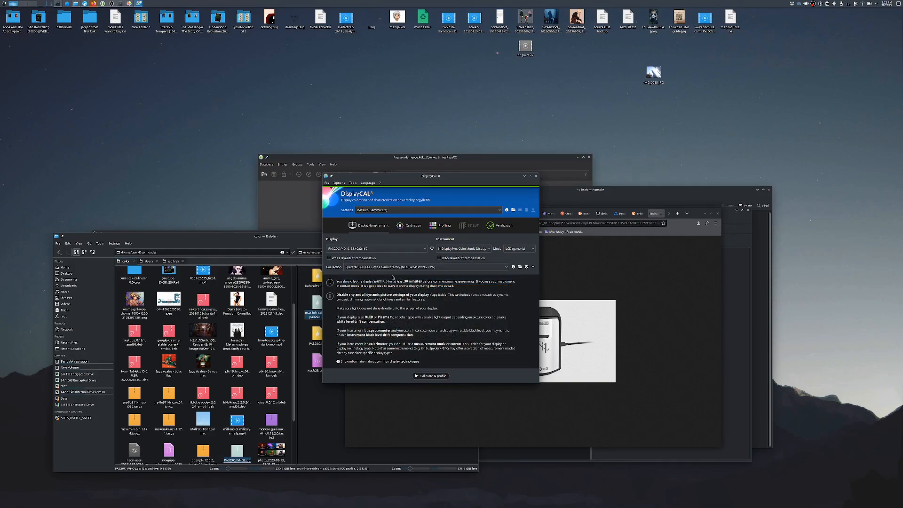
- Choose the Default (Gamma 2.2) settings and set the calibration whitepoint to a 6500 K color temperature with white level as measured
{"action": "left_click", "coordinate": [387, 211]}
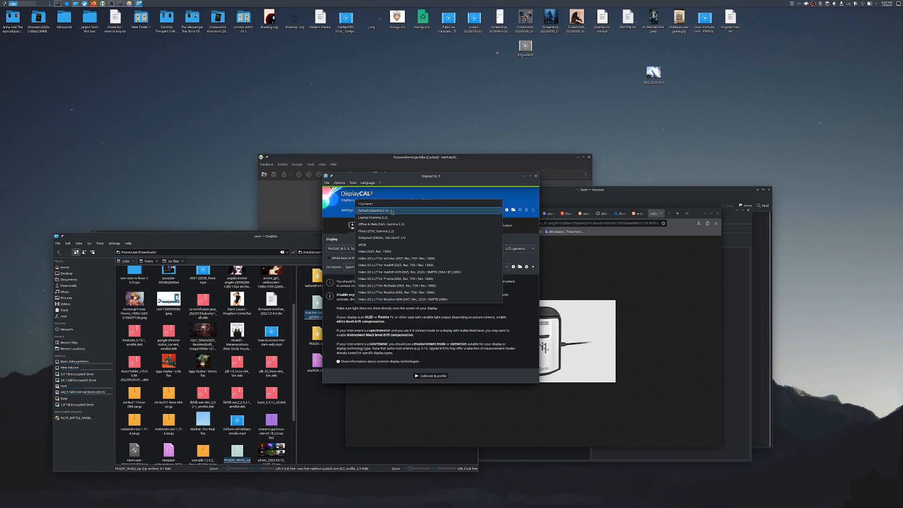
{"action": "left_click", "coordinate": [391, 211]}
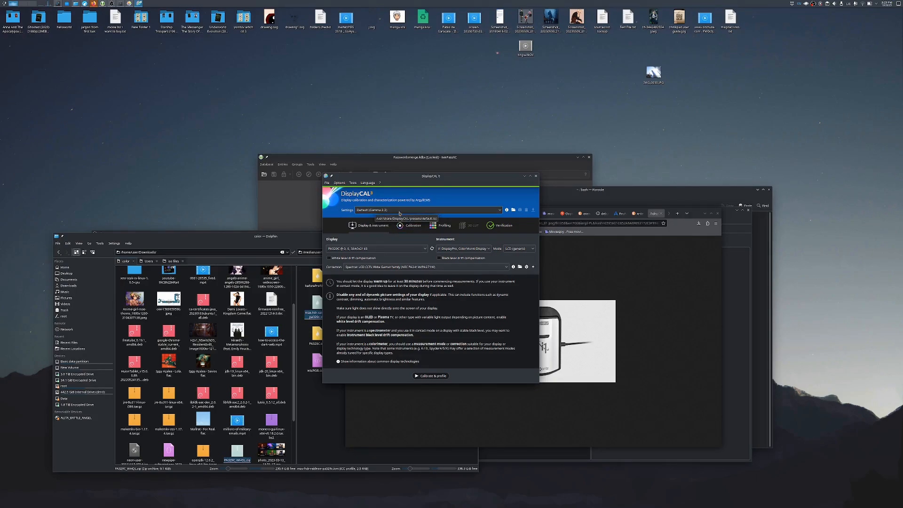
{"action": "left_click", "coordinate": [412, 229]}
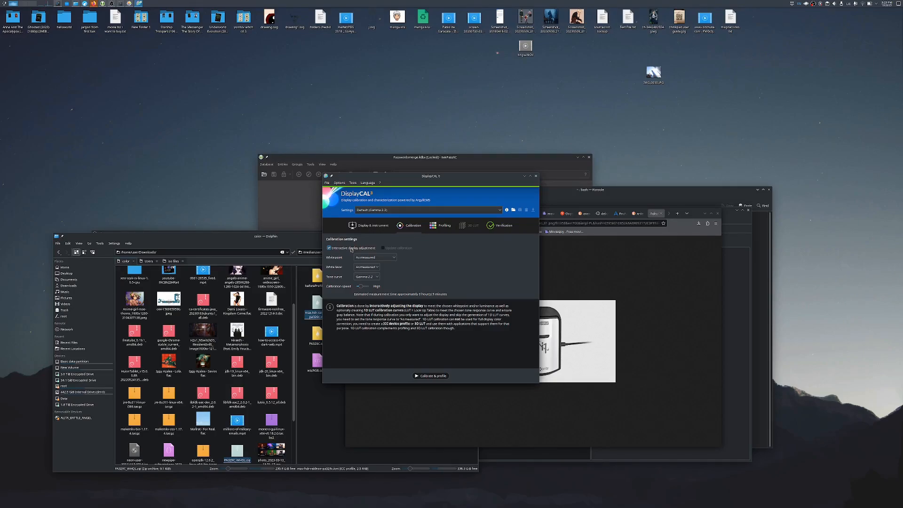
{"action": "left_click", "coordinate": [382, 259]}
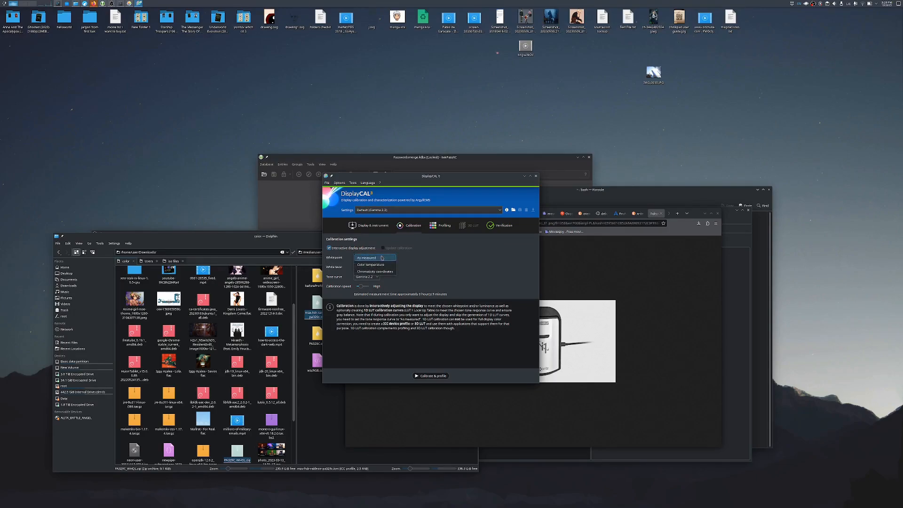
{"action": "left_click", "coordinate": [371, 265]}
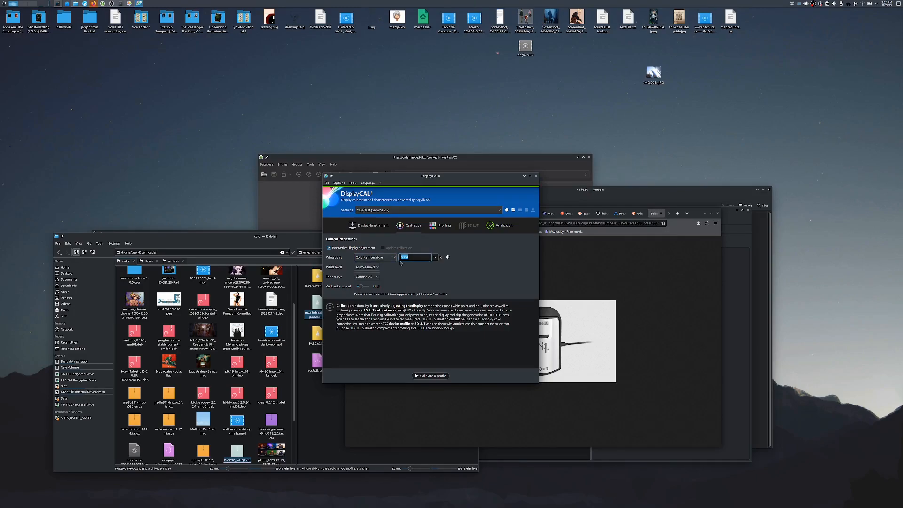
{"action": "left_click", "coordinate": [435, 257]}
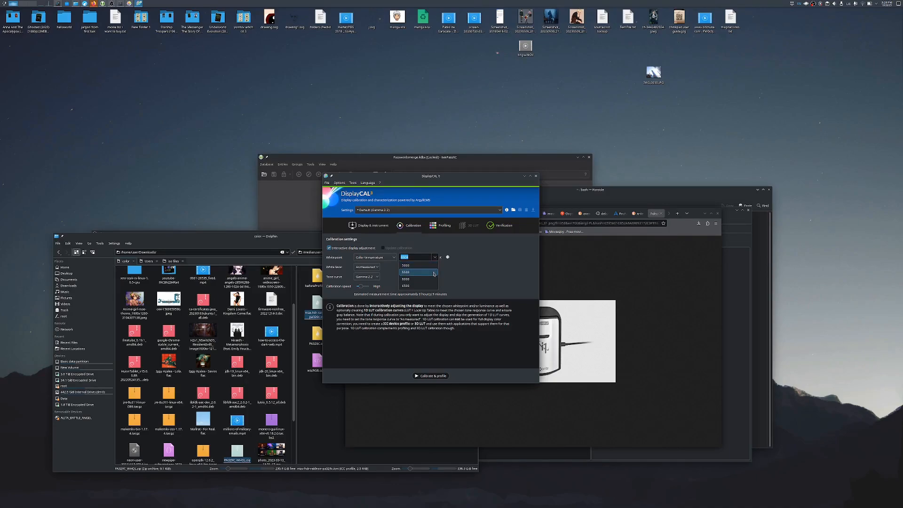
{"action": "left_click", "coordinate": [432, 285]}
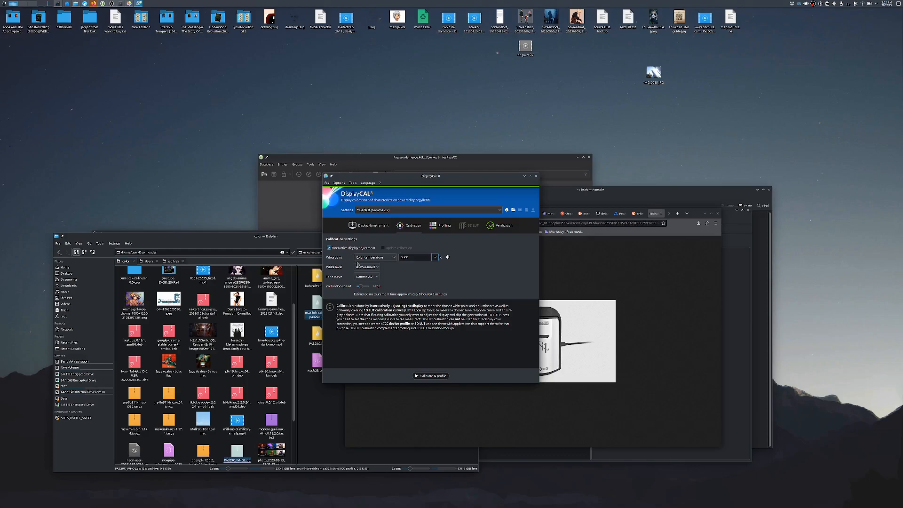
{"action": "left_click", "coordinate": [364, 267]}
{"action": "left_click", "coordinate": [376, 267]}
{"action": "left_click", "coordinate": [365, 267]}
- Show the profiling settings and review the available testchart options
{"action": "left_click", "coordinate": [439, 228]}
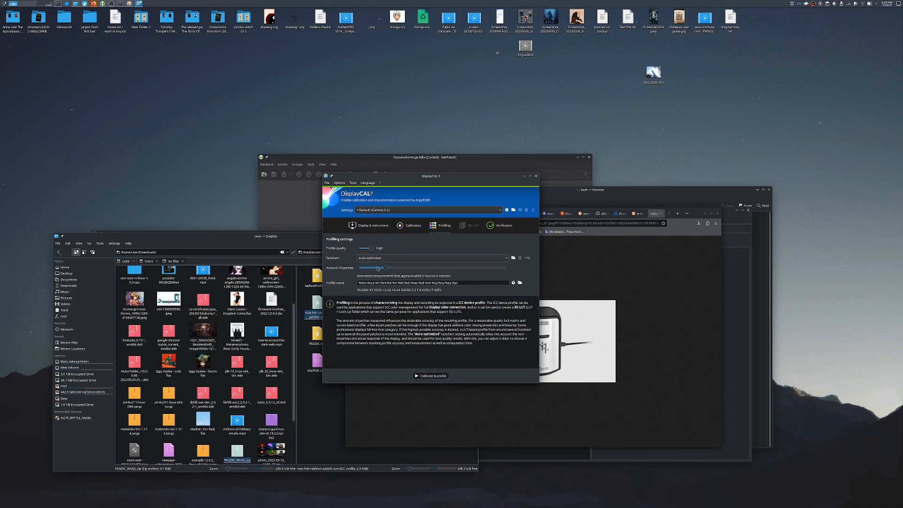
{"action": "left_click", "coordinate": [372, 258]}
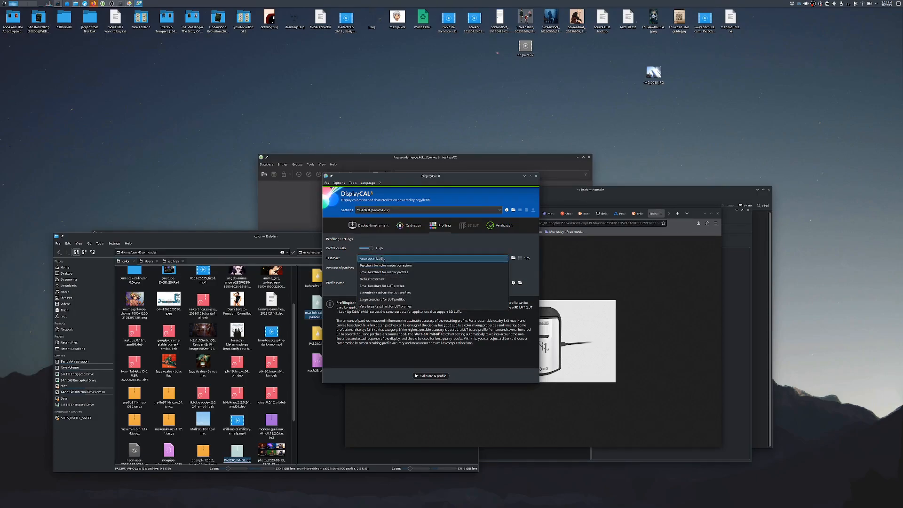
{"action": "left_click", "coordinate": [343, 267]}
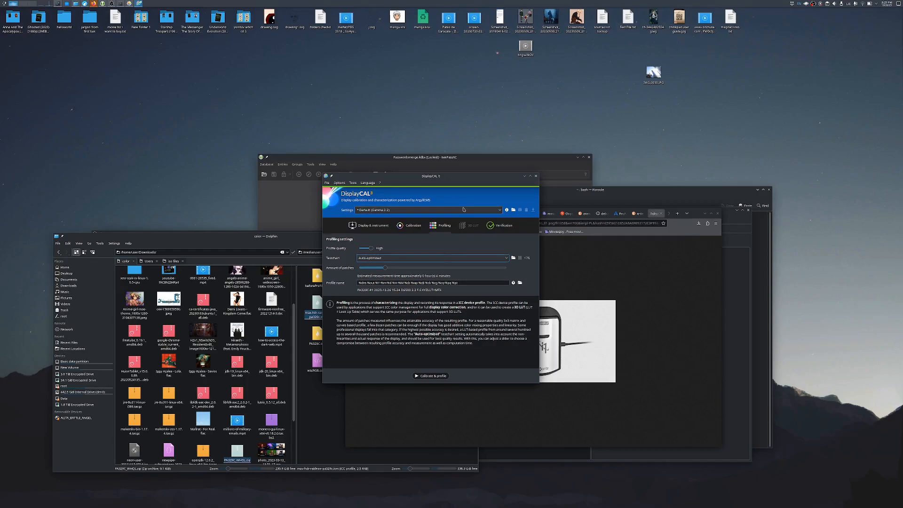
- Show the verification settings and review the available verification testcharts and references
{"action": "left_click", "coordinate": [400, 227]}
{"action": "left_click", "coordinate": [504, 230]}
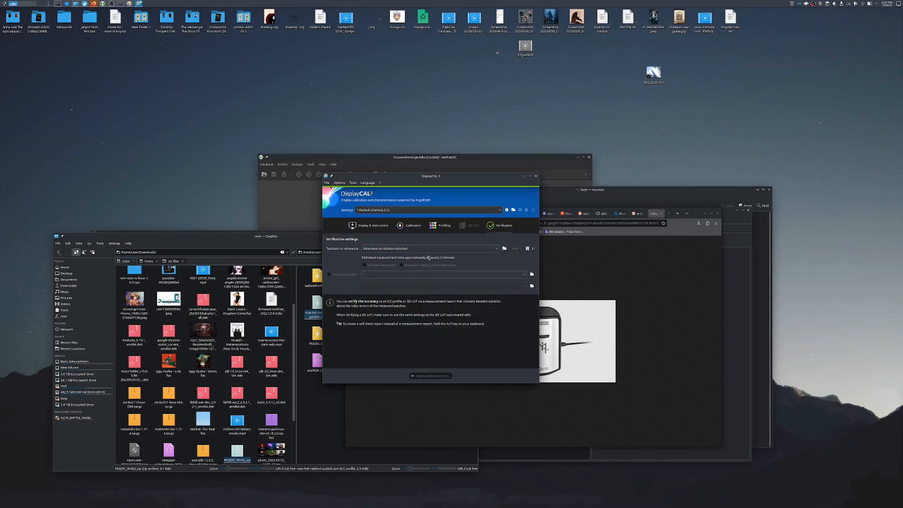
{"action": "left_click", "coordinate": [380, 254]}
{"action": "left_click", "coordinate": [387, 251]}
{"action": "left_click", "coordinate": [386, 250]}
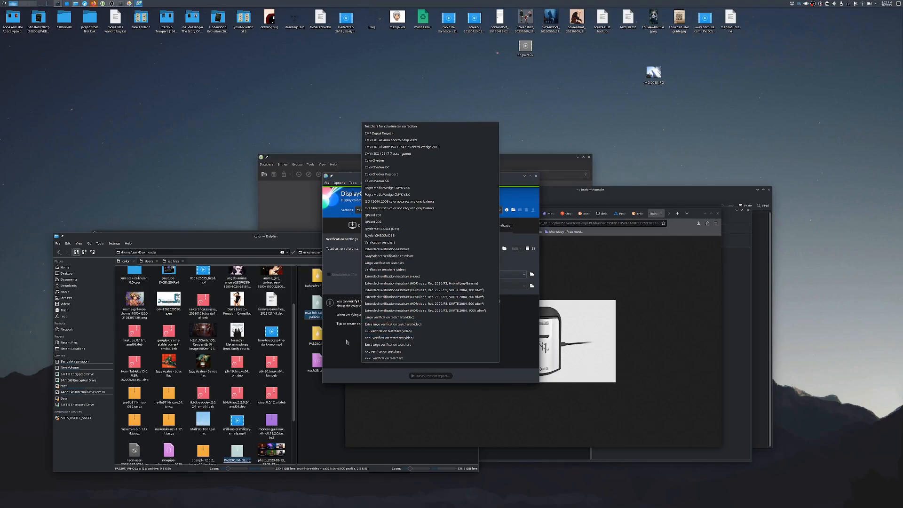
{"action": "left_click", "coordinate": [340, 269]}
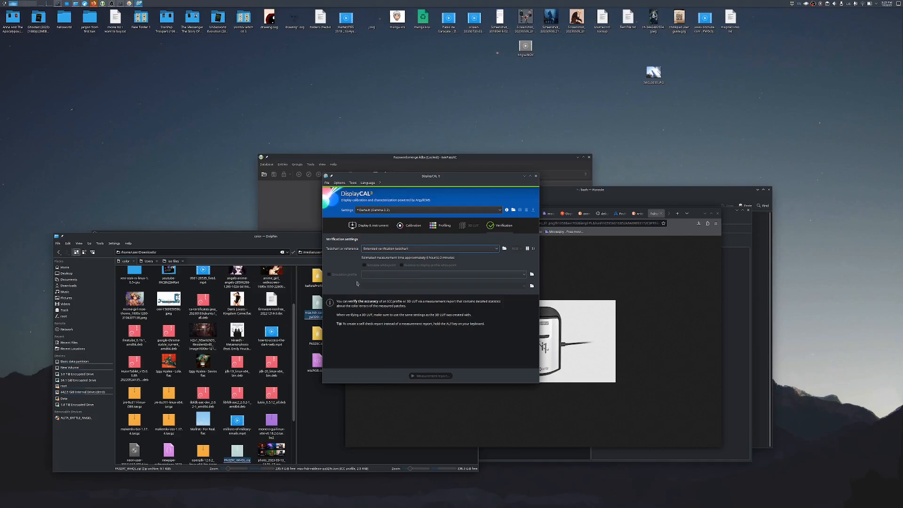
- Start calibrating and profiling from the calibration settings and center the measurement area on the screen
{"action": "left_click", "coordinate": [413, 225]}
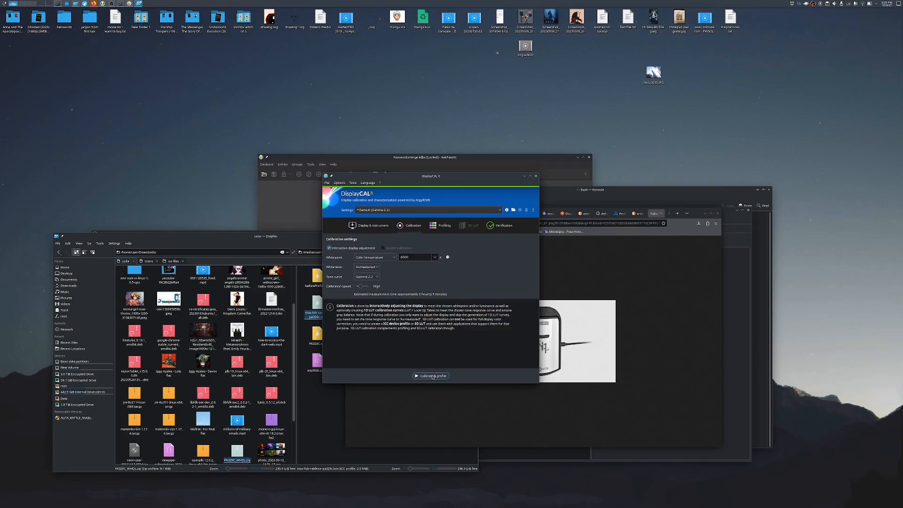
{"action": "left_click", "coordinate": [432, 376]}
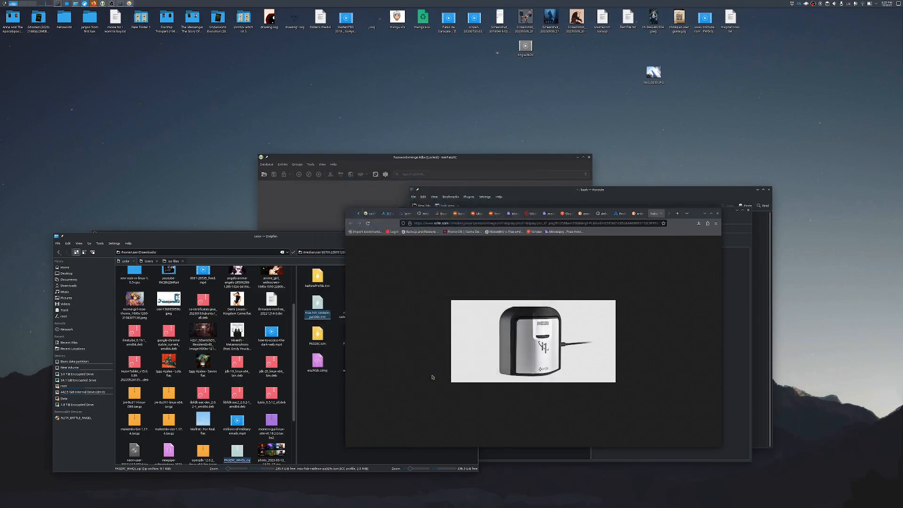
{"action": "left_click_drag", "start_coordinate": [435, 205], "coordinate": [409, 213]}
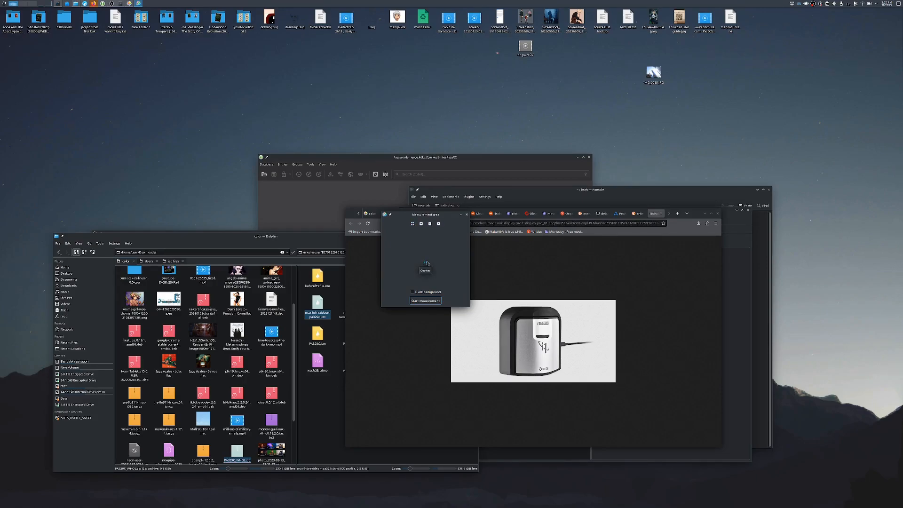
{"action": "left_click", "coordinate": [427, 263]}
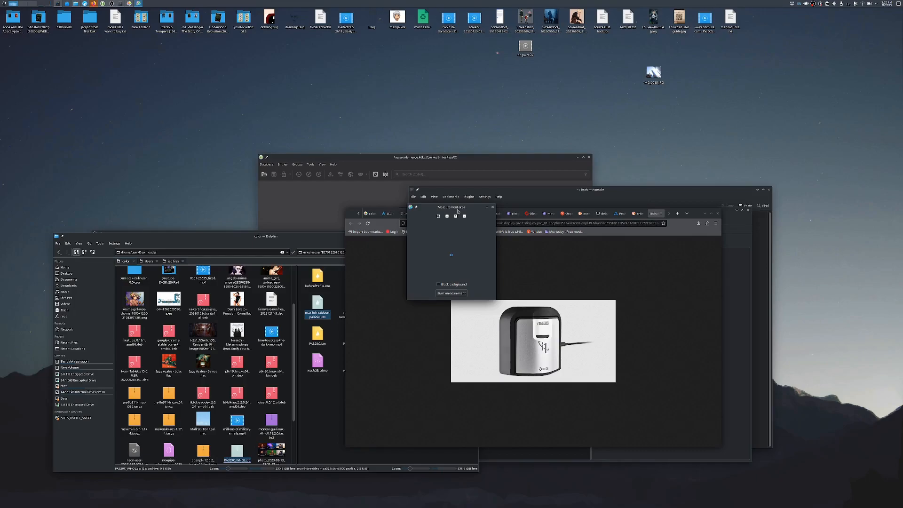
{"action": "left_click_drag", "start_coordinate": [457, 213], "coordinate": [270, 156]}
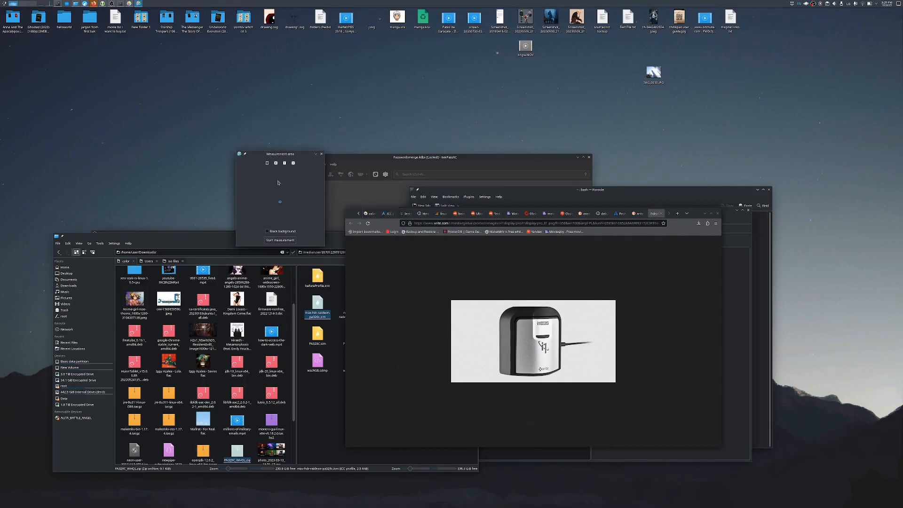
{"action": "left_click", "coordinate": [281, 203]}
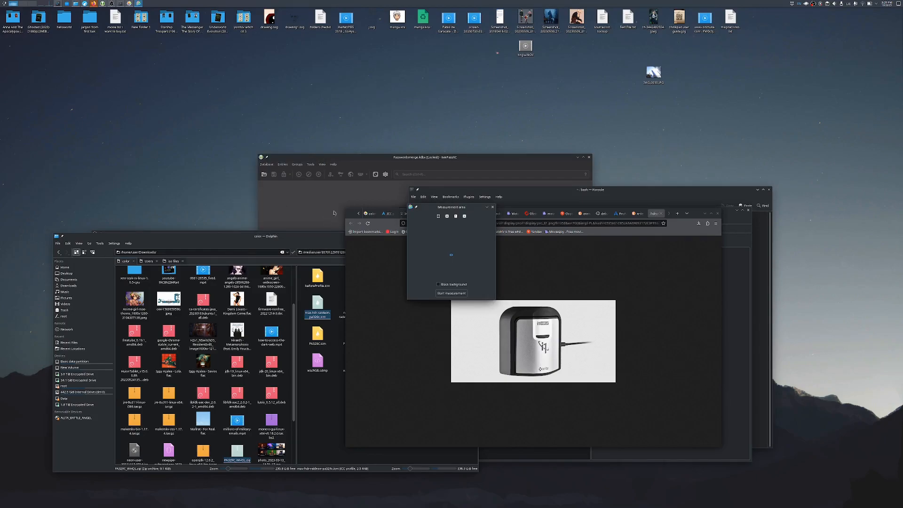
- Enlarge the measurement area in several increments so it gives the colorimeter more room
{"action": "left_click", "coordinate": [448, 217]}
{"action": "left_click", "coordinate": [447, 211]}
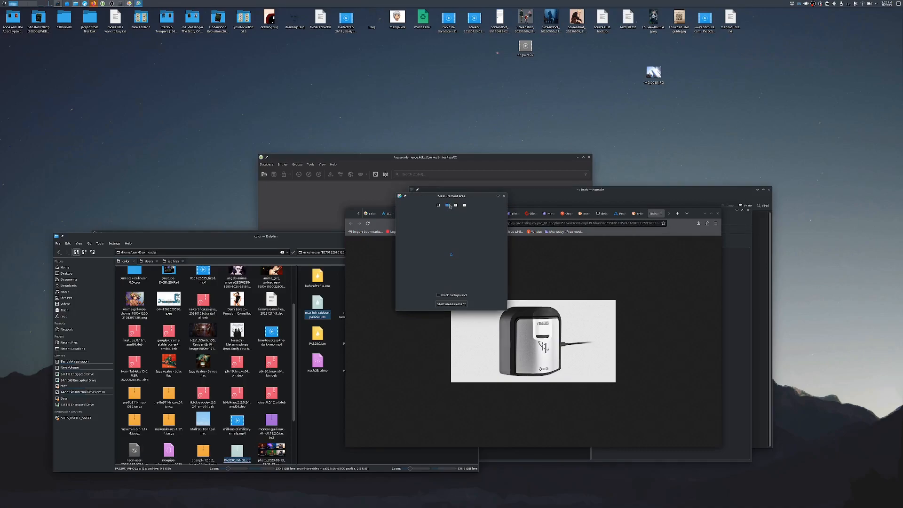
{"action": "left_click", "coordinate": [447, 206]}
{"action": "left_click", "coordinate": [447, 200]}
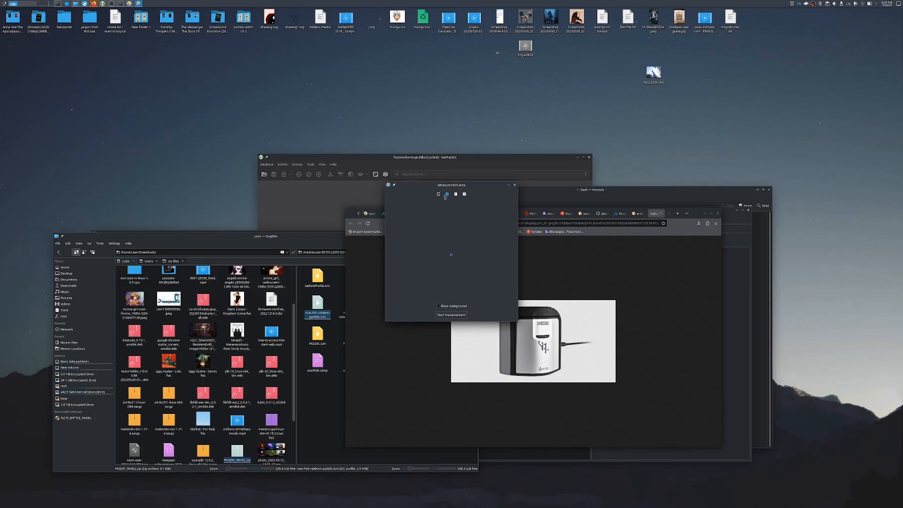
{"action": "left_click", "coordinate": [447, 195]}
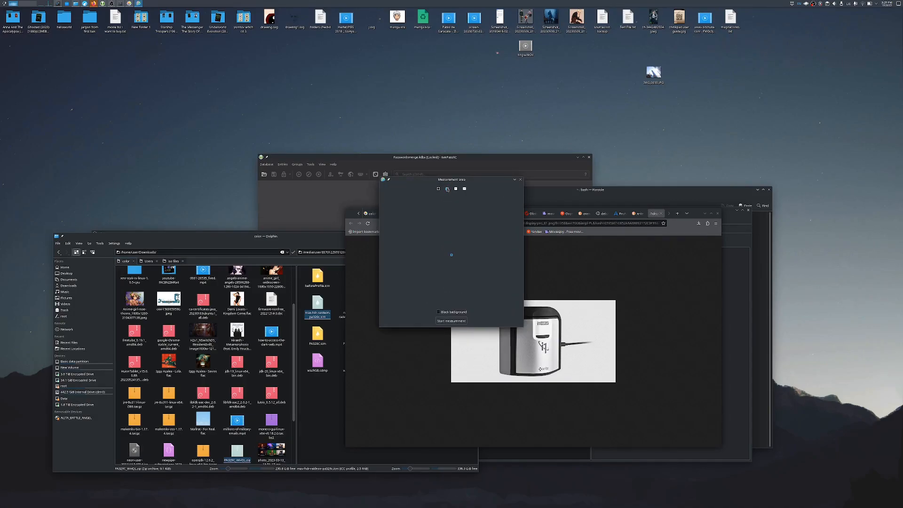
{"action": "left_click", "coordinate": [447, 189]}
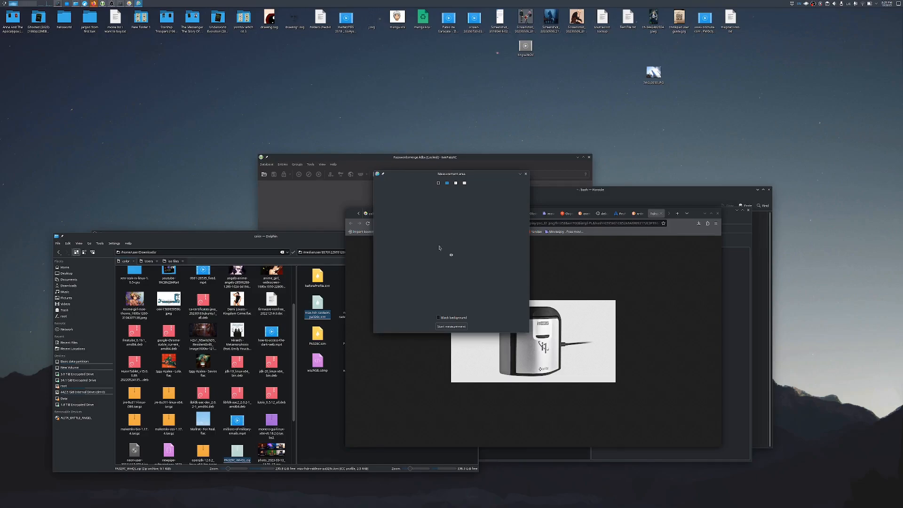
- Try to run the display measurement, cancel it at the sensor position message and close DisplayCAL
{"action": "left_click", "coordinate": [449, 329]}
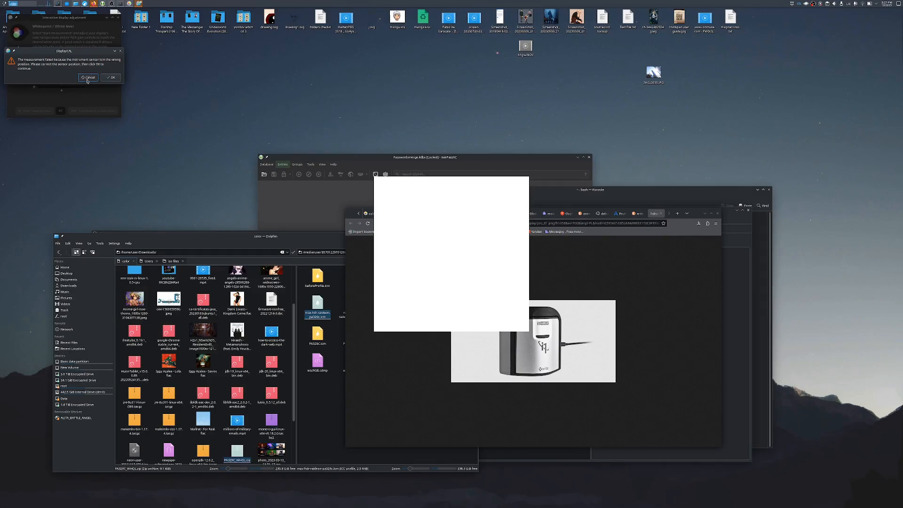
{"action": "left_click", "coordinate": [87, 78]}
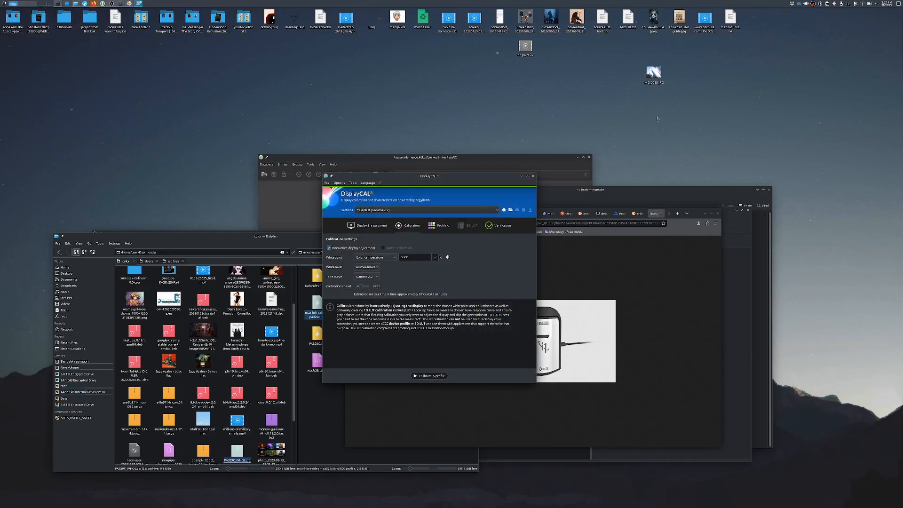
{"action": "left_click", "coordinate": [533, 178]}
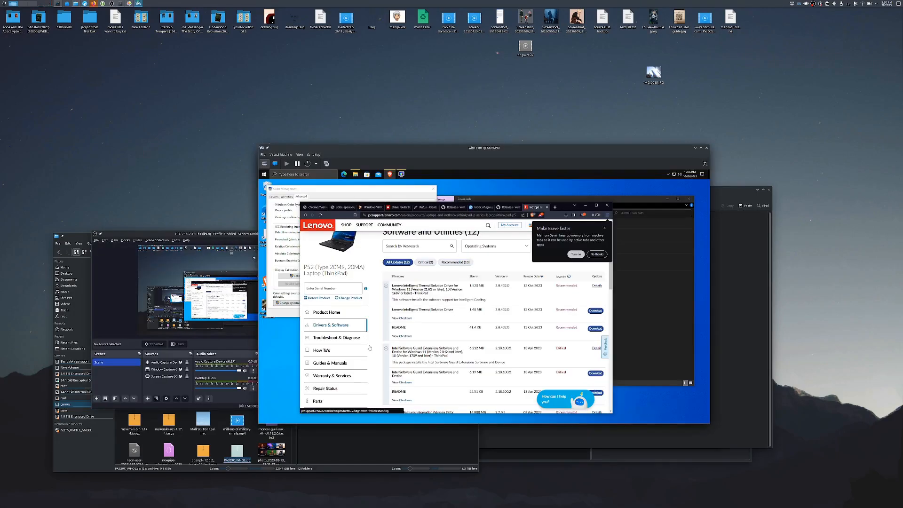
- Clear the Windows virtual machine's desktop by minimizing the browser and closing Color Management and Downloads, and switch to OBS
{"action": "scroll", "coordinate": [441, 266], "scroll_direction": "down", "scroll_amount": 5}
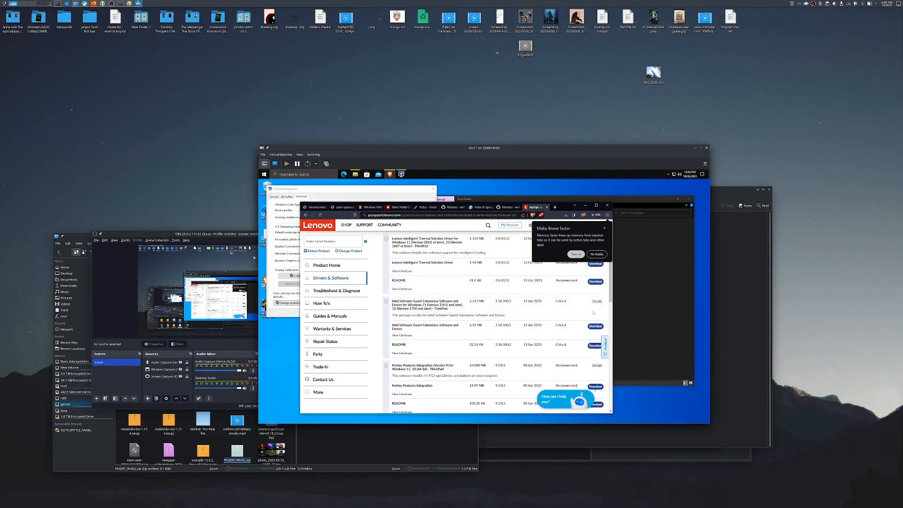
{"action": "left_click", "coordinate": [586, 206]}
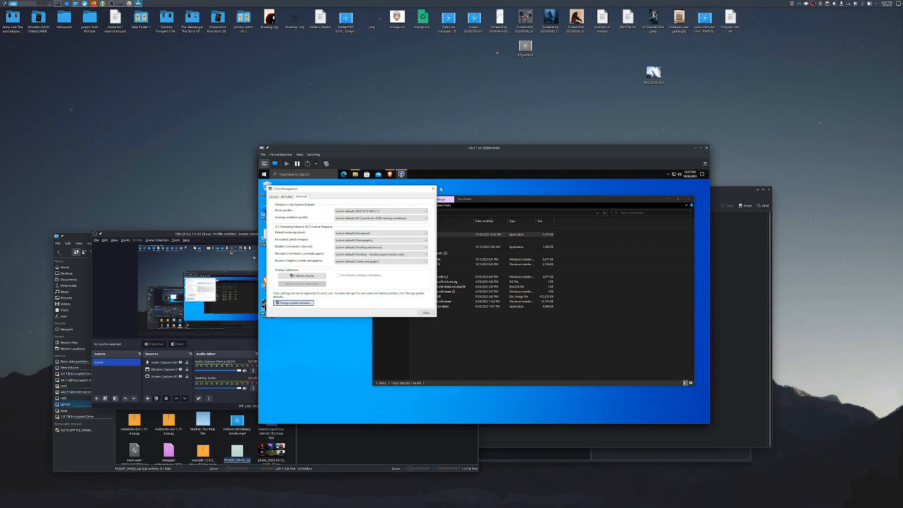
{"action": "left_click", "coordinate": [435, 189]}
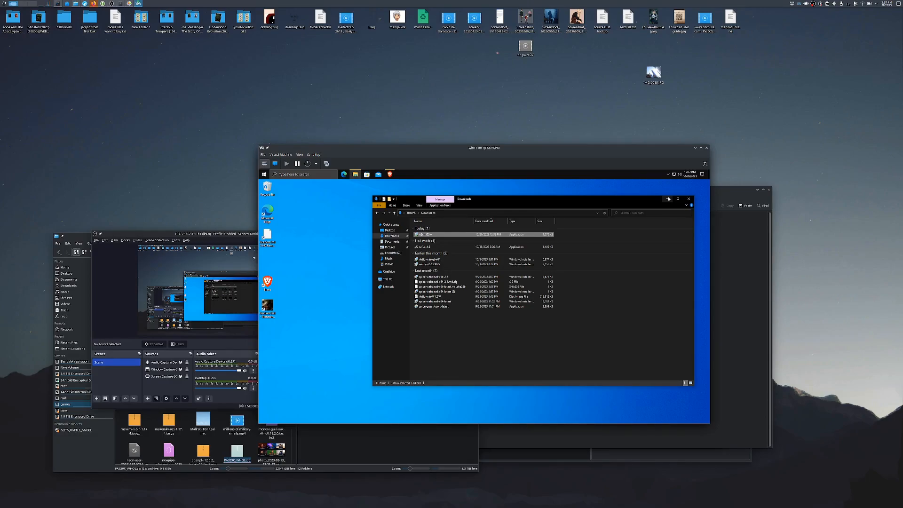
{"action": "left_click", "coordinate": [689, 199]}
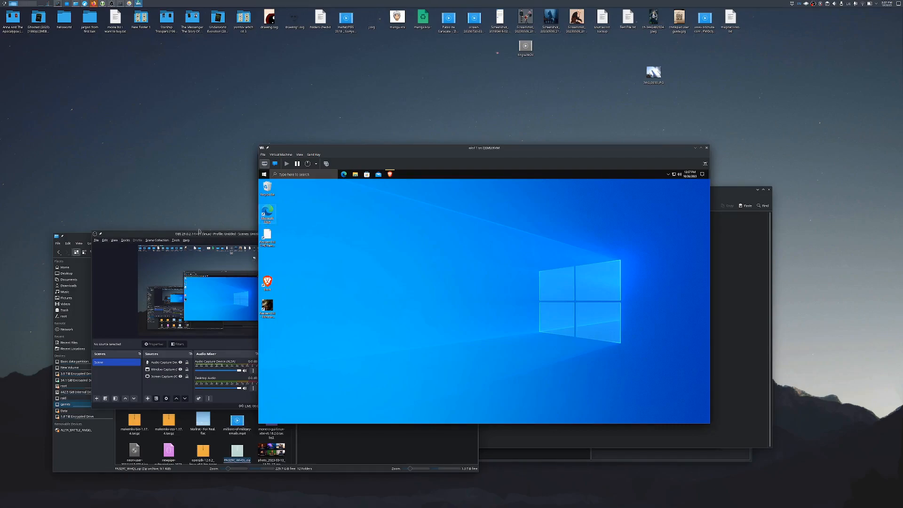
{"action": "left_click", "coordinate": [206, 269]}
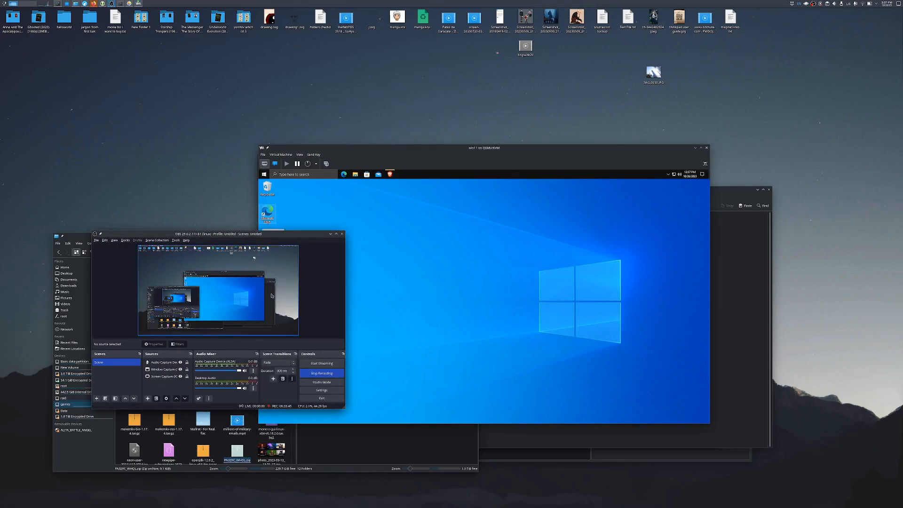